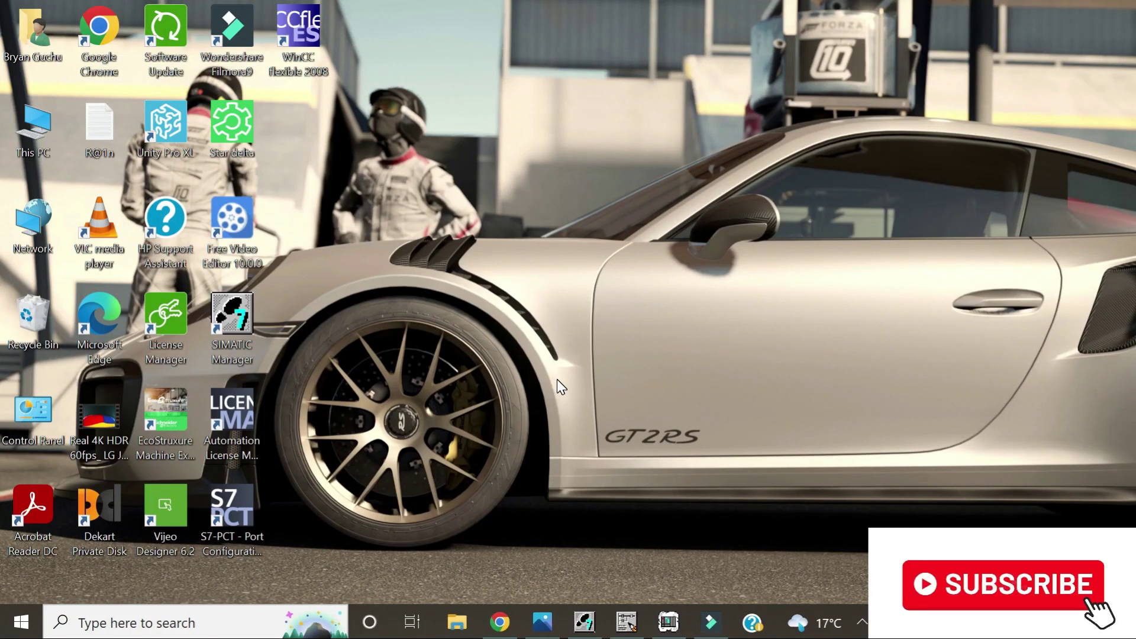
Open the conveyor tutorial picture, then bring up OB1 in the LAD/STL/FBD editor.
left_click(542, 621)
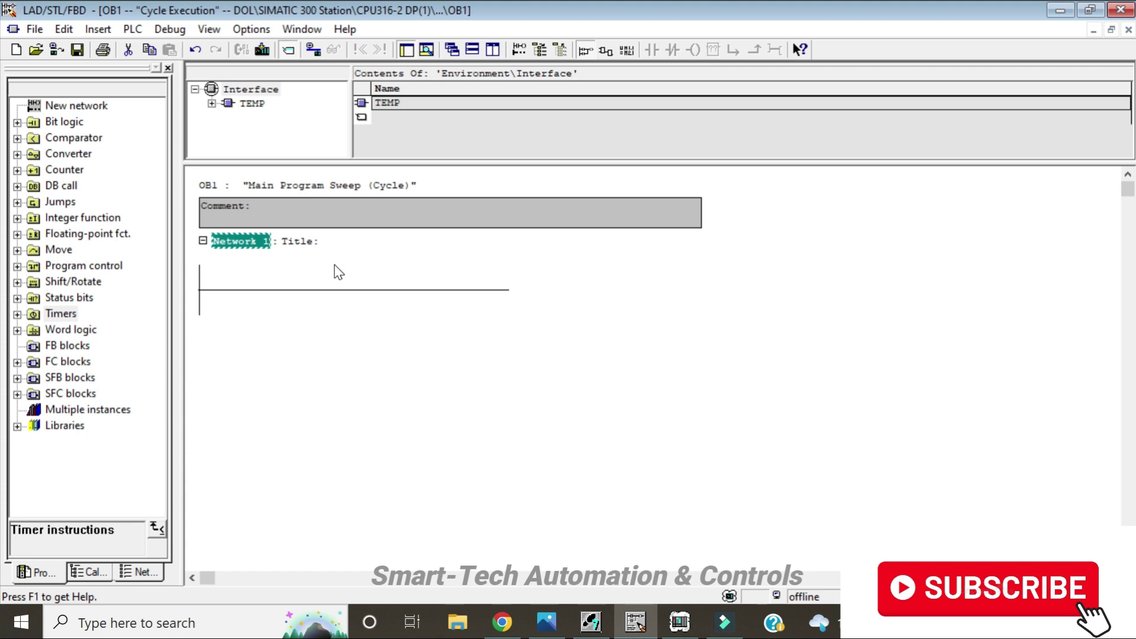
Enter 'START SYSTEM' as the Network 1 title, fixing a mistyped letter.
left_click(305, 244)
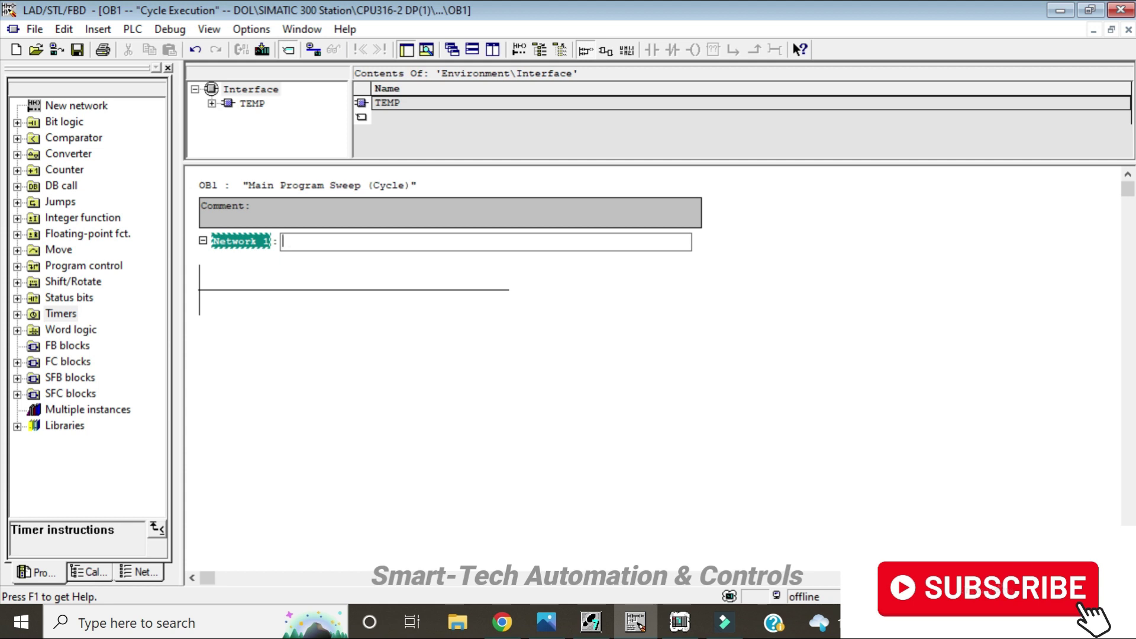
type("START ST")
key("BackSpace")
type("YSTEM")
Insert a normally open contact, a normally closed contact and a coil, then open a branch at the left rail.
left_click(273, 291)
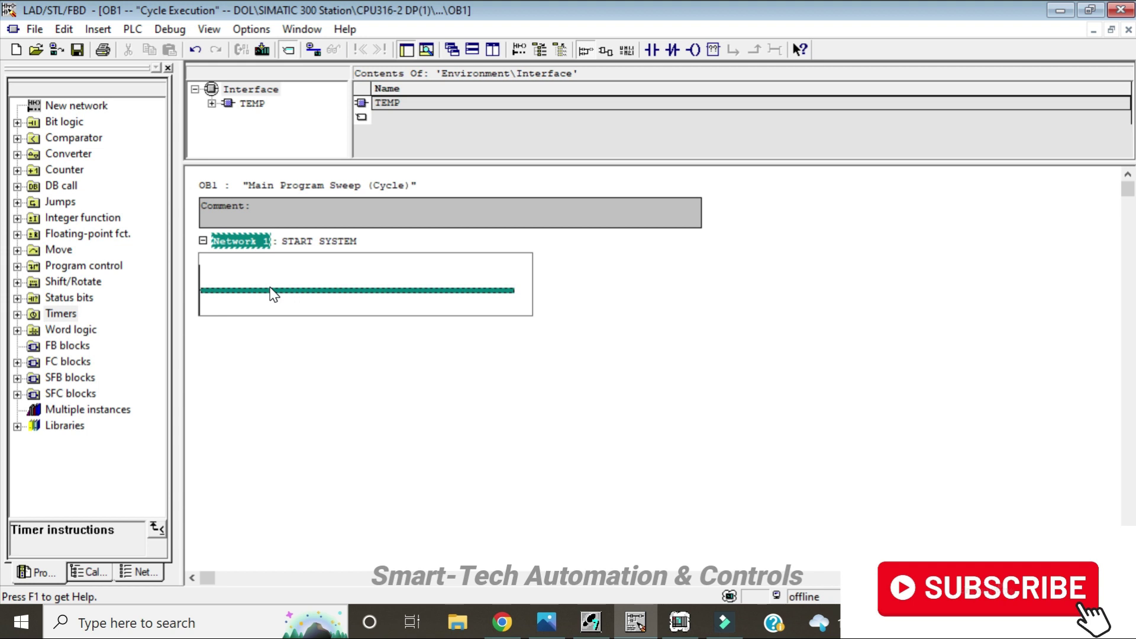
left_click(649, 50)
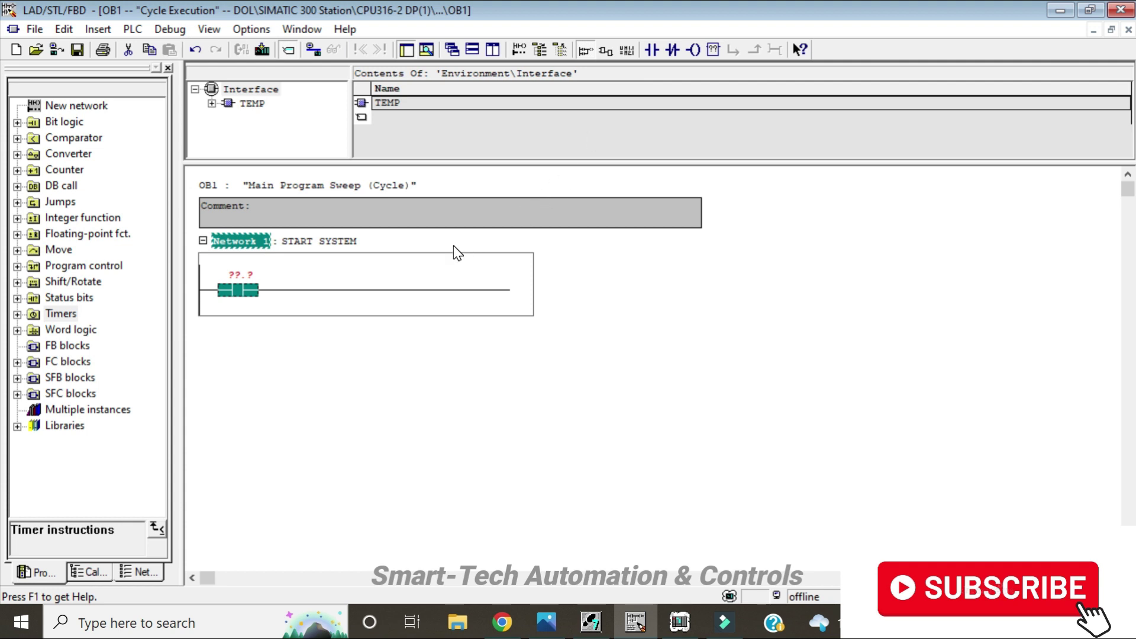
left_click(675, 51)
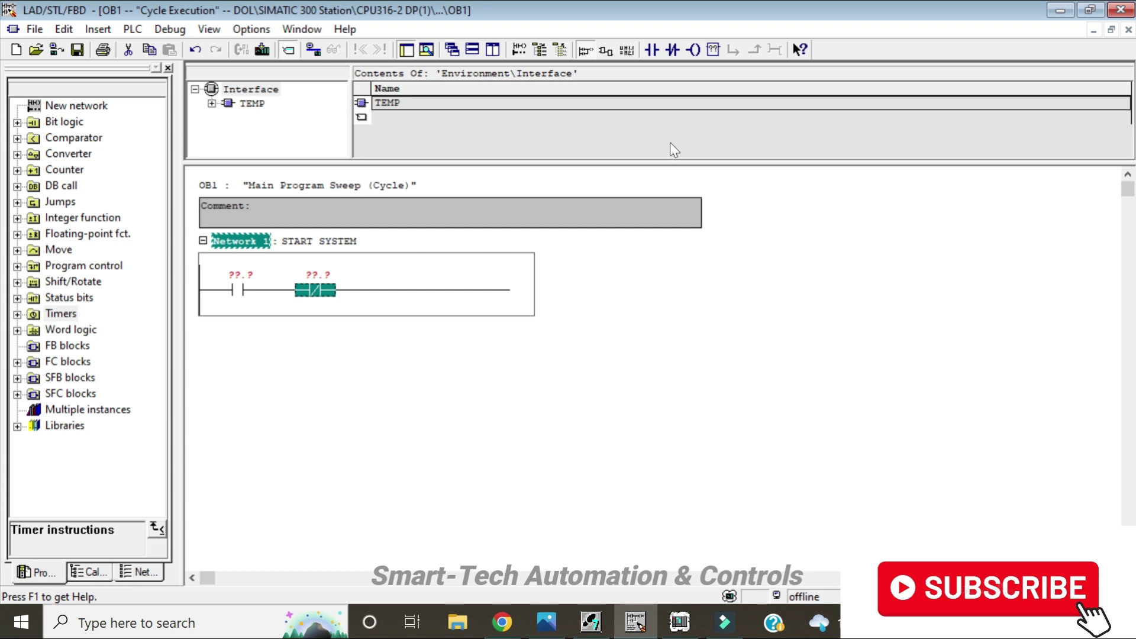
left_click(693, 50)
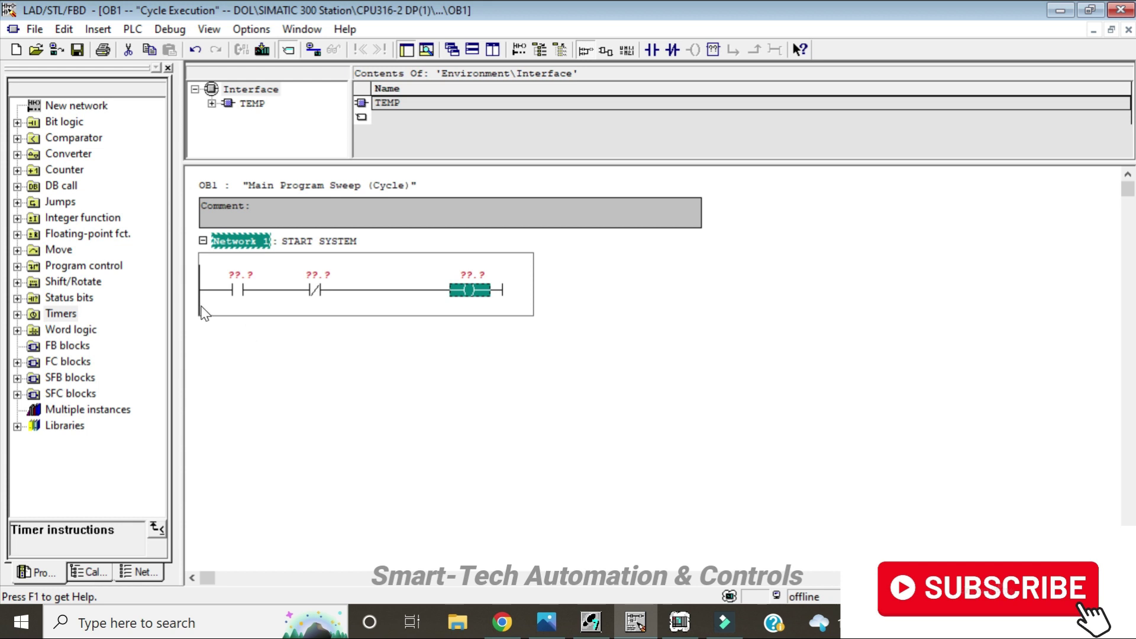
left_click(203, 311)
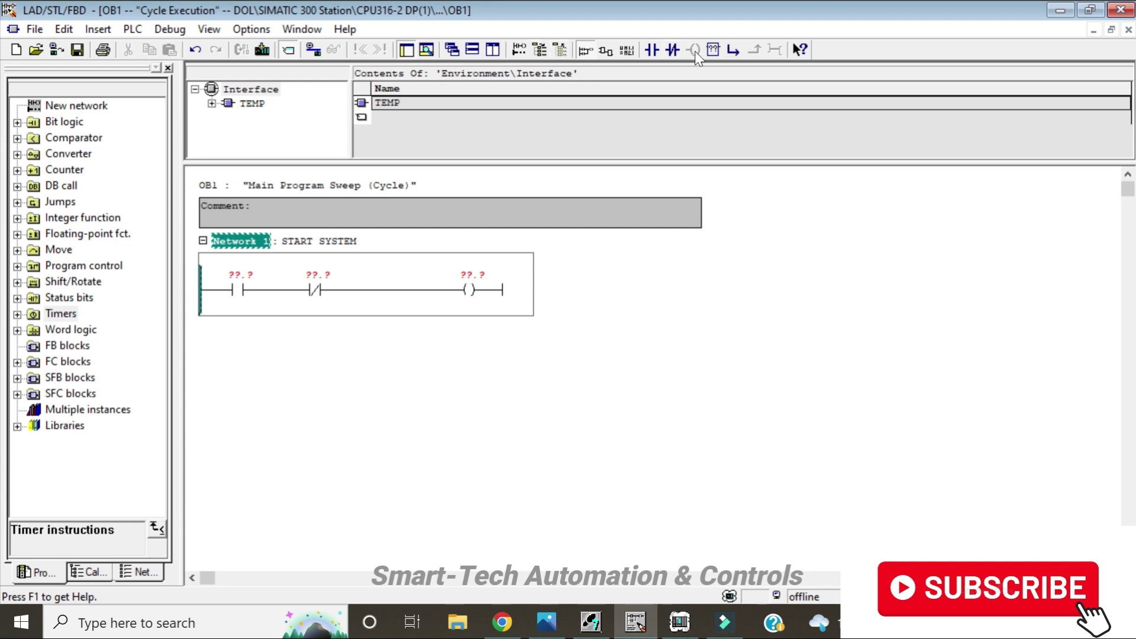
left_click(733, 50)
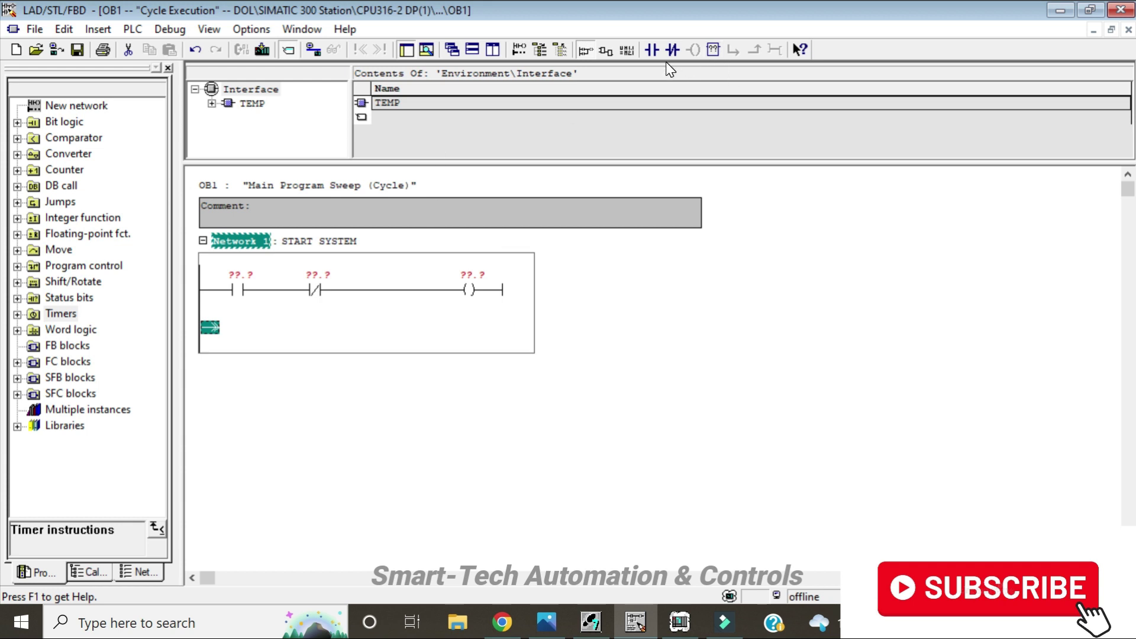
Place a normally open contact in the branch and join the branch back to the top rung.
left_click(653, 47)
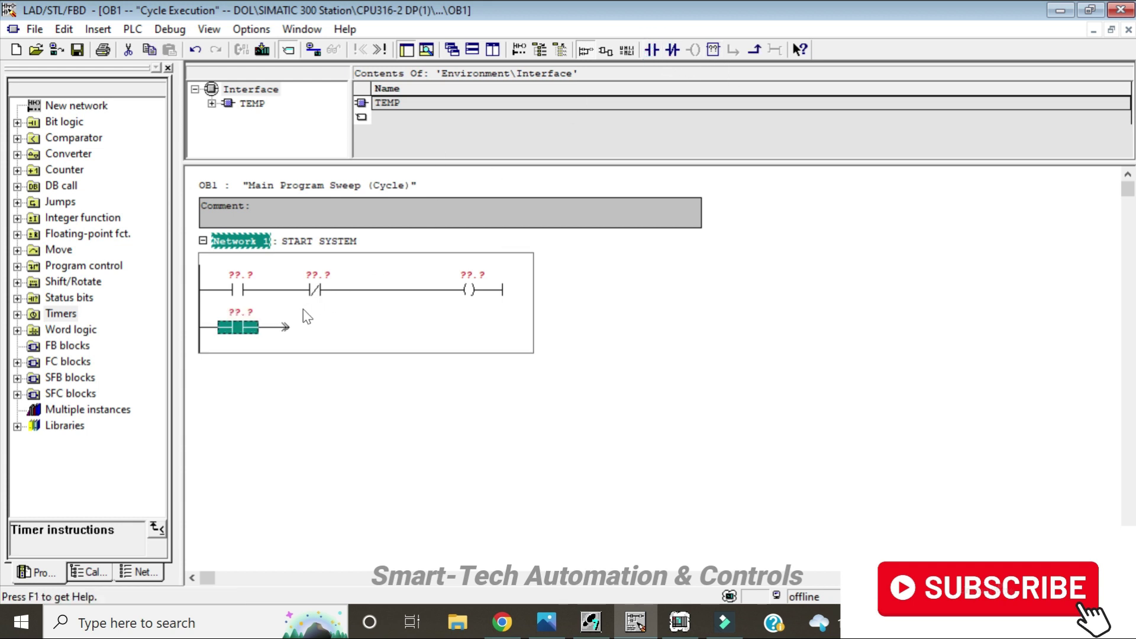
left_click(284, 327)
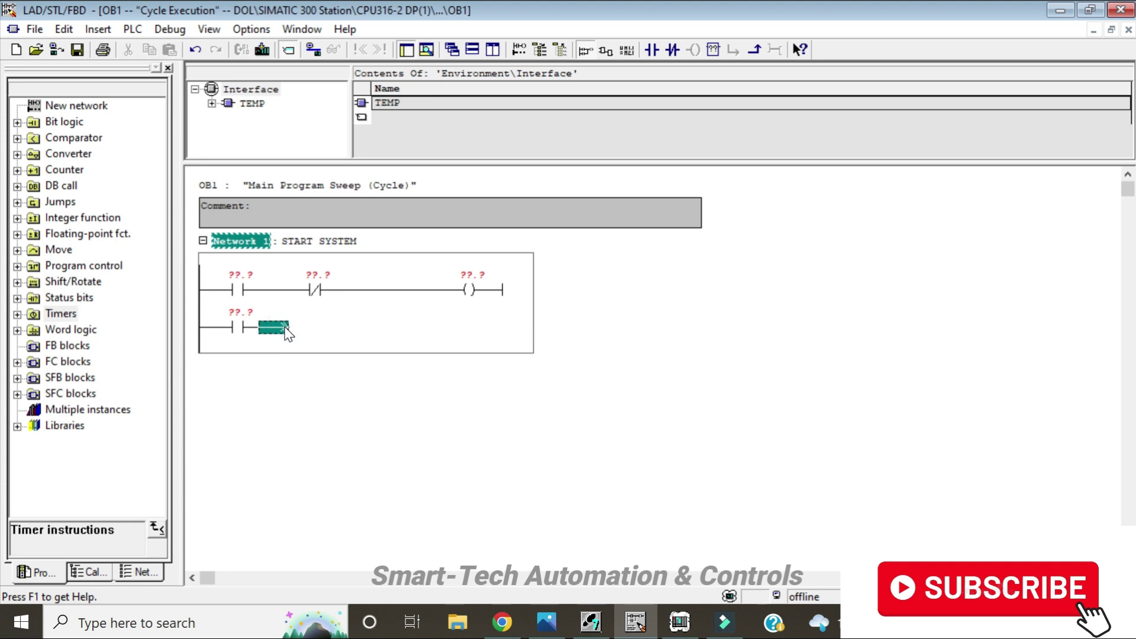
left_click(284, 327)
left_click_drag(284, 290, 285, 288)
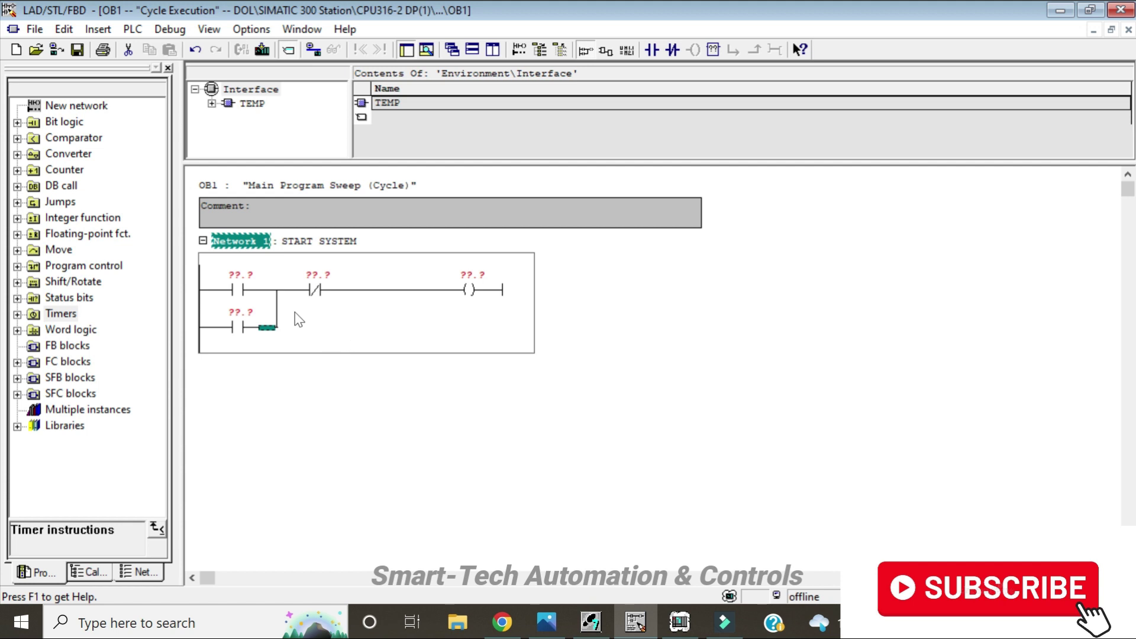
left_click(253, 279)
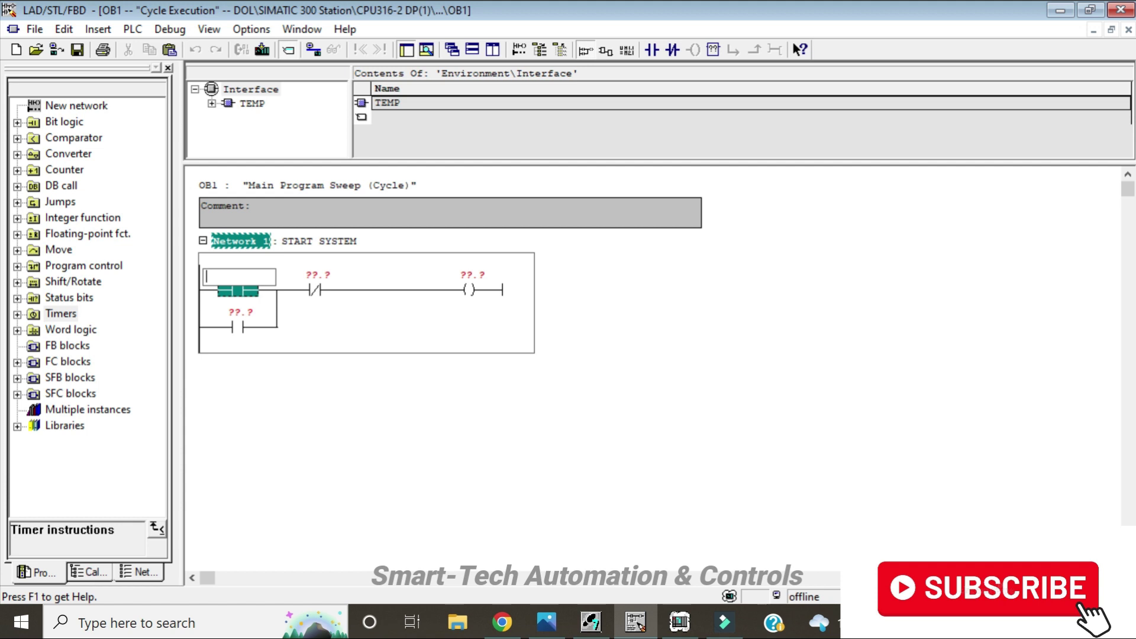
type("I")
type("0.0")
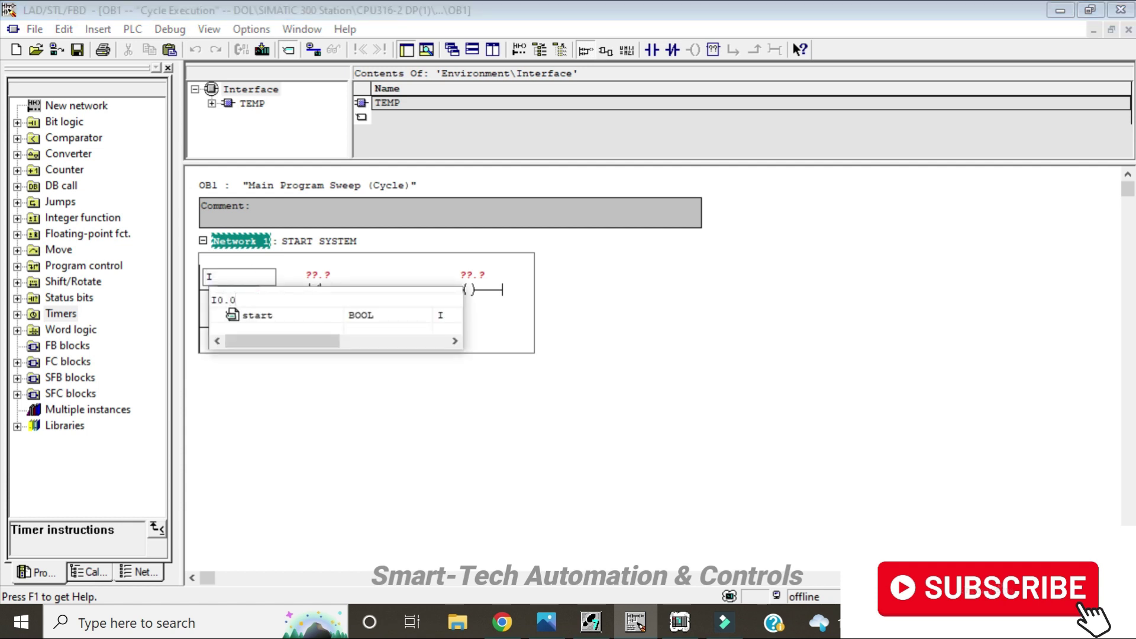
Address the first contact I0.0 and name its symbol 'START SYSTEM BUTTON'.
key("Return")
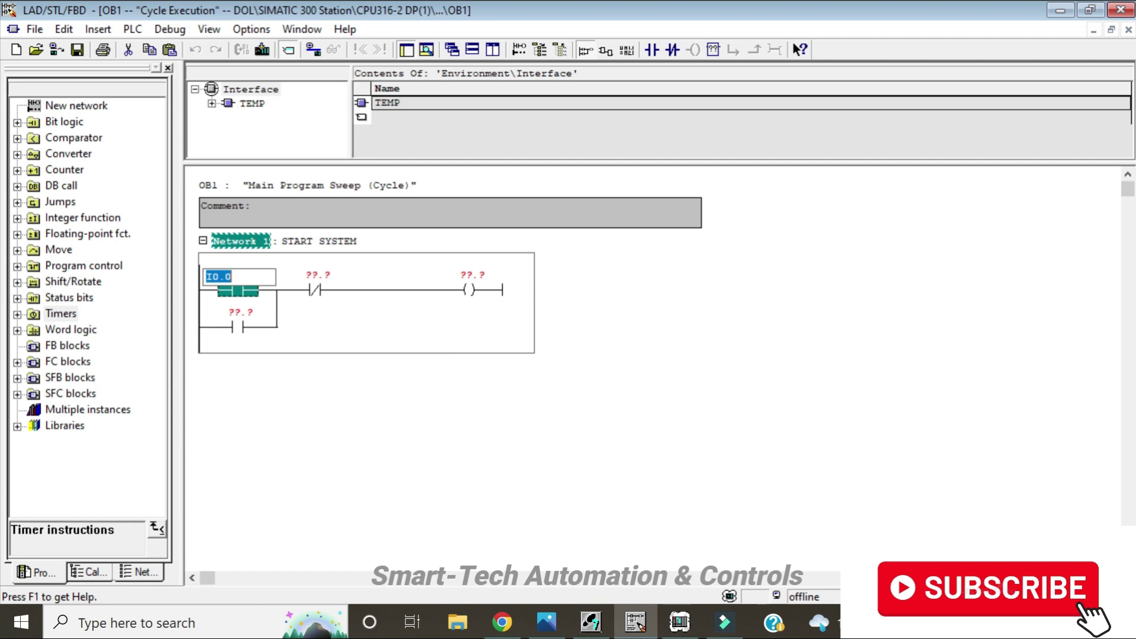
right_click(253, 280)
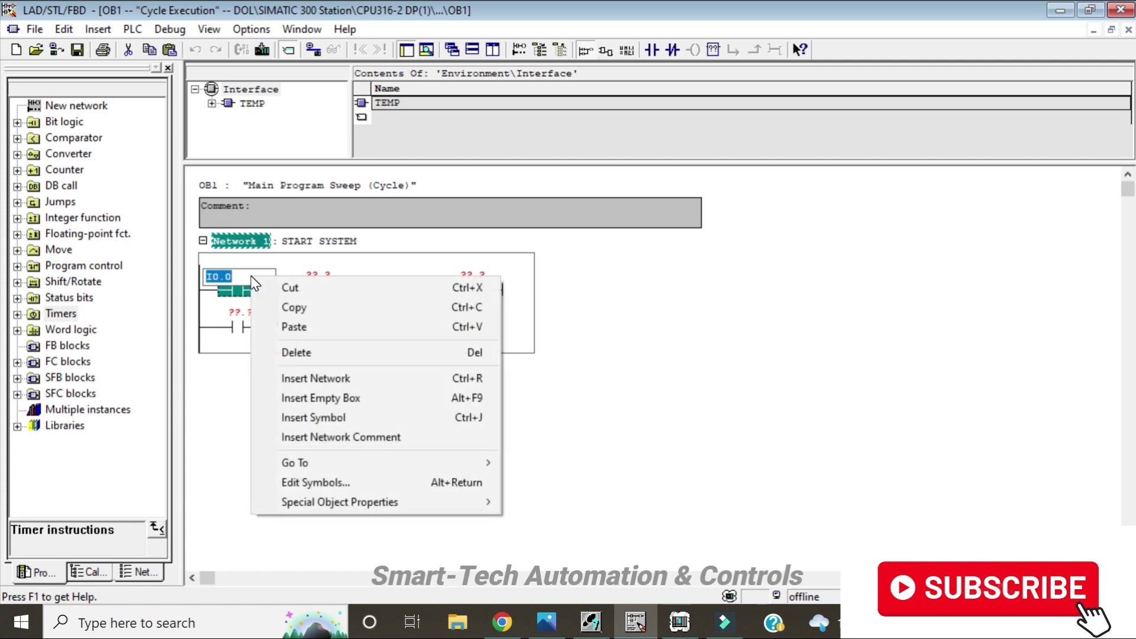
left_click(319, 482)
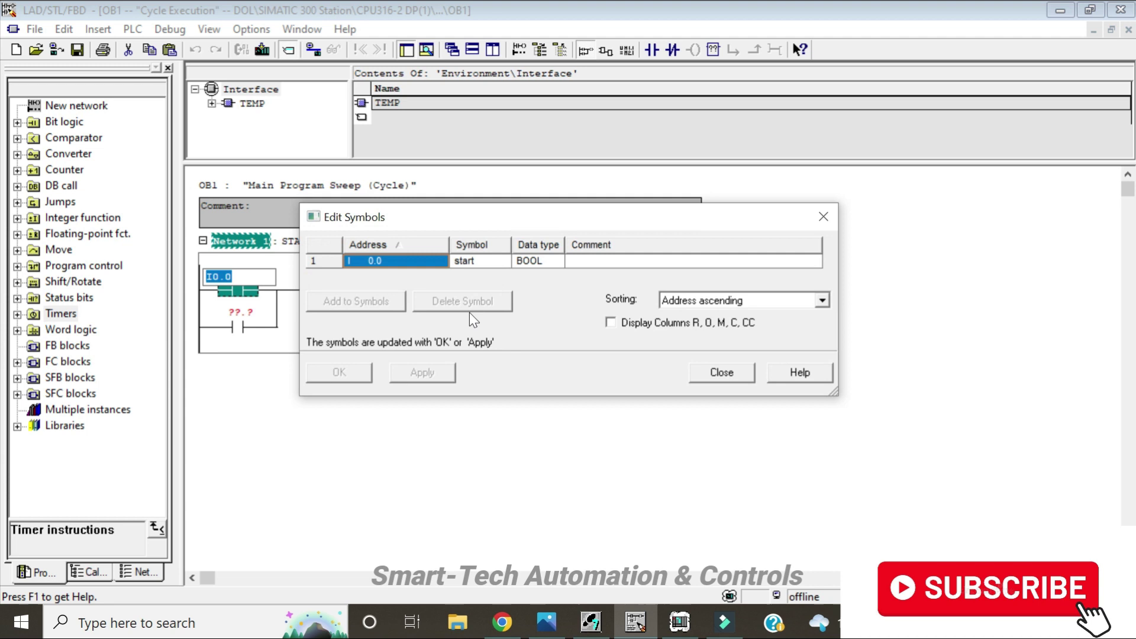
left_click(482, 261)
type("sTART")
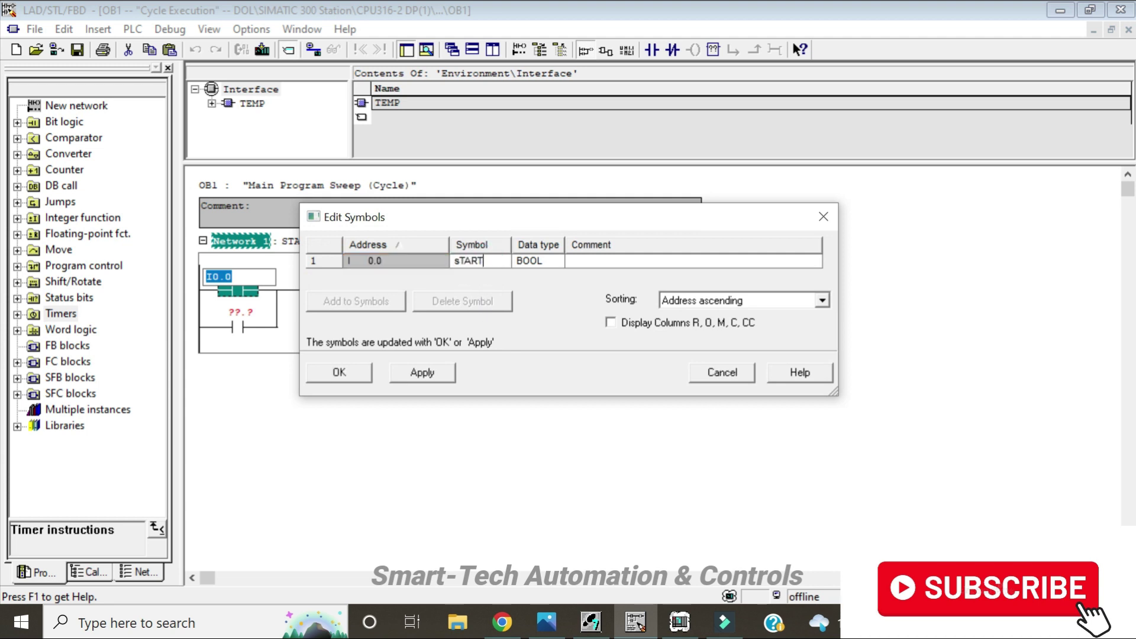
type(" SYST")
type("EM BUR")
type("TON")
left_click(343, 373)
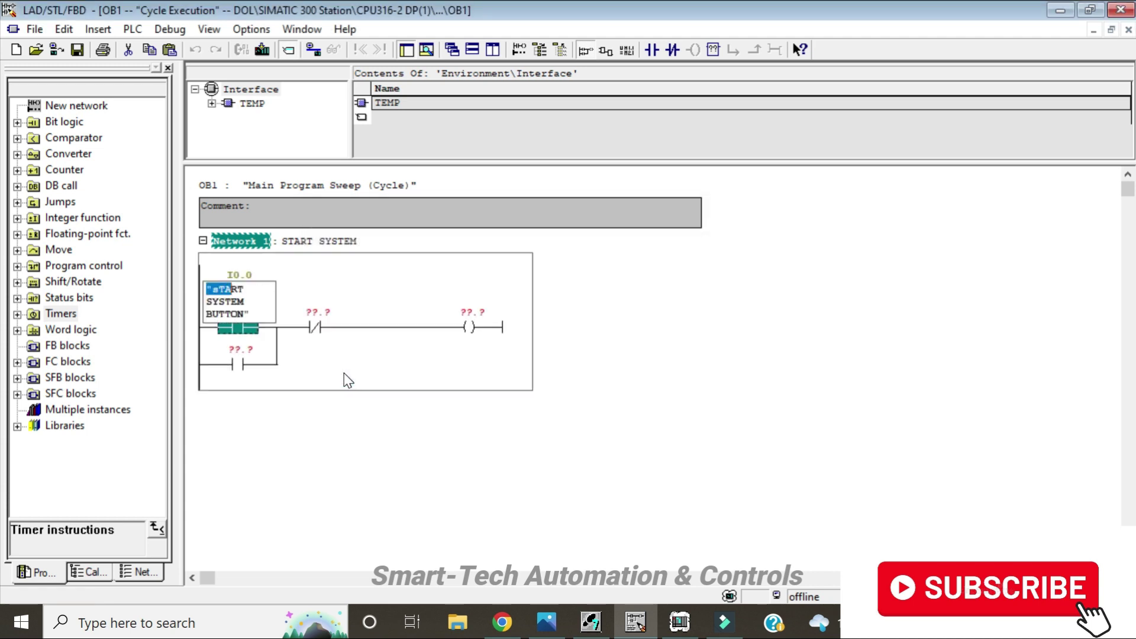
left_click(320, 330)
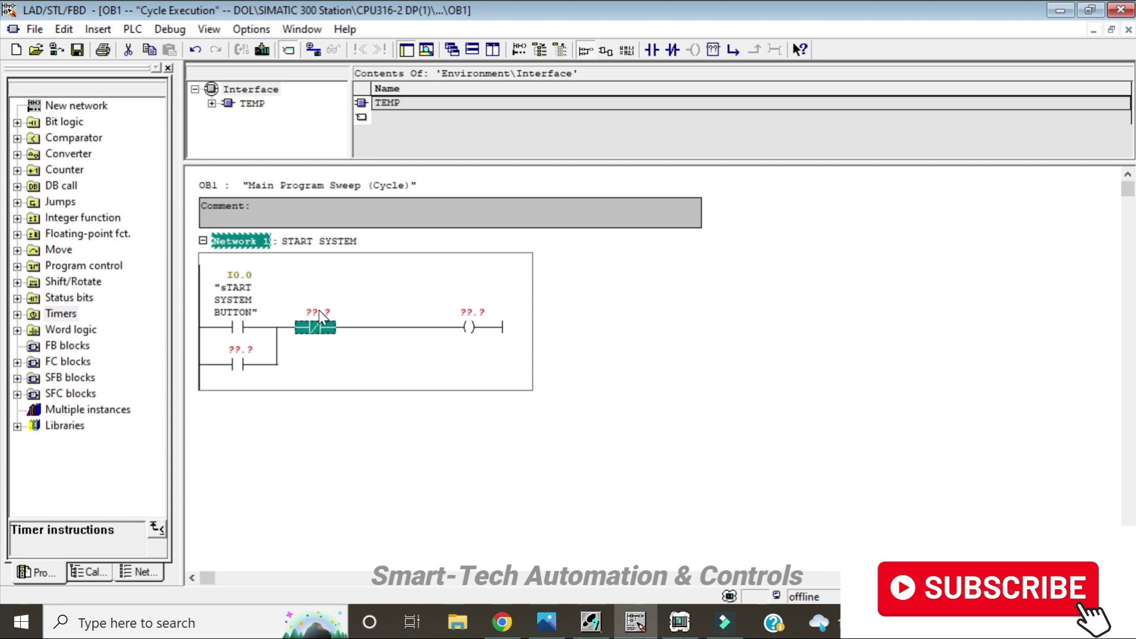
Address the normally closed contact I0.1 with symbol 'STOP SYSTEM', then add a coil with F7.
left_click(318, 312)
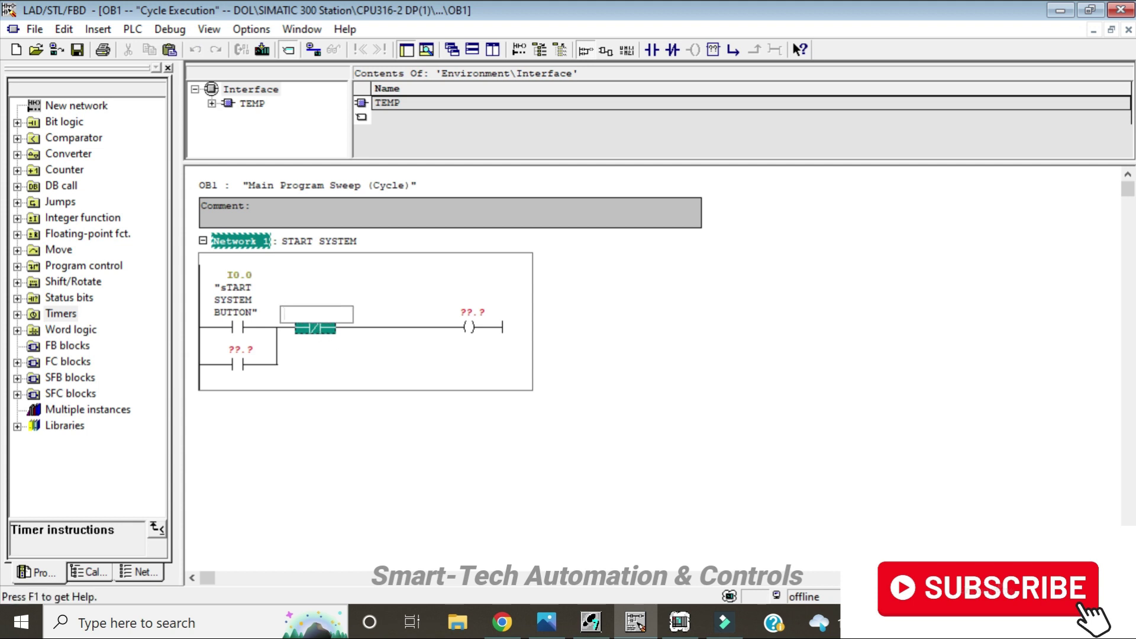
type("I0")
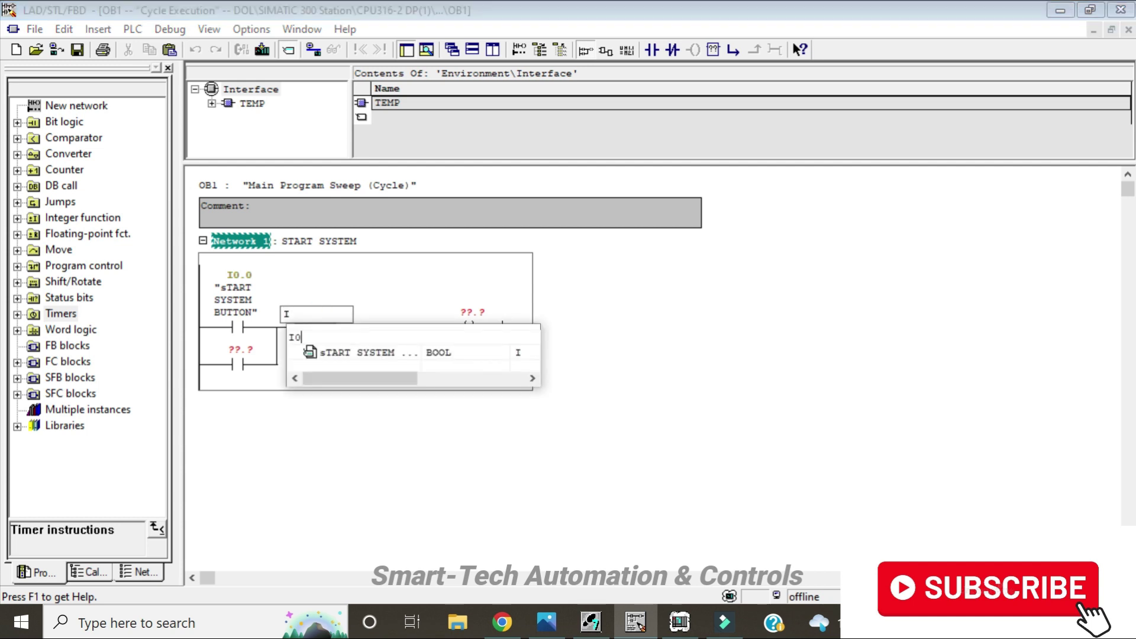
type(".1")
key("Return")
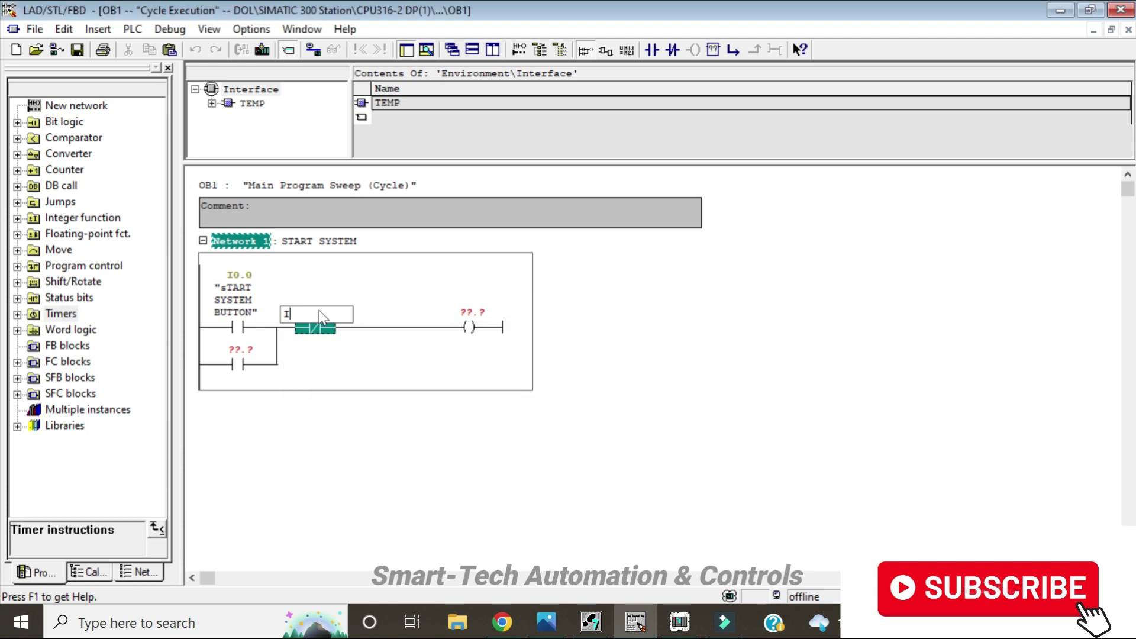
right_click(319, 310)
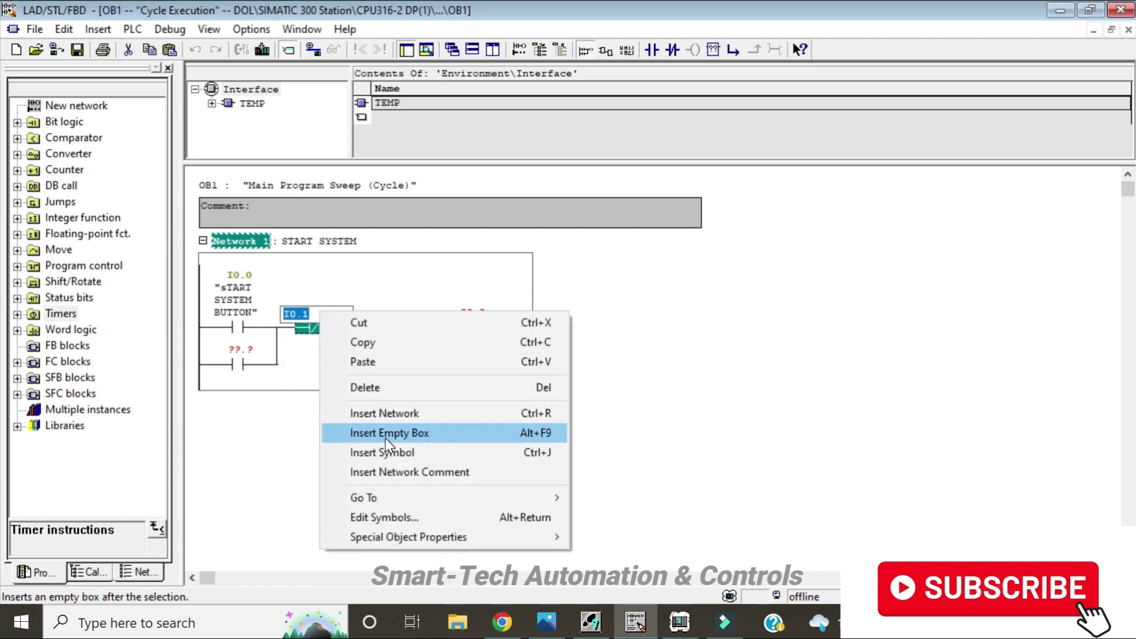
left_click(372, 516)
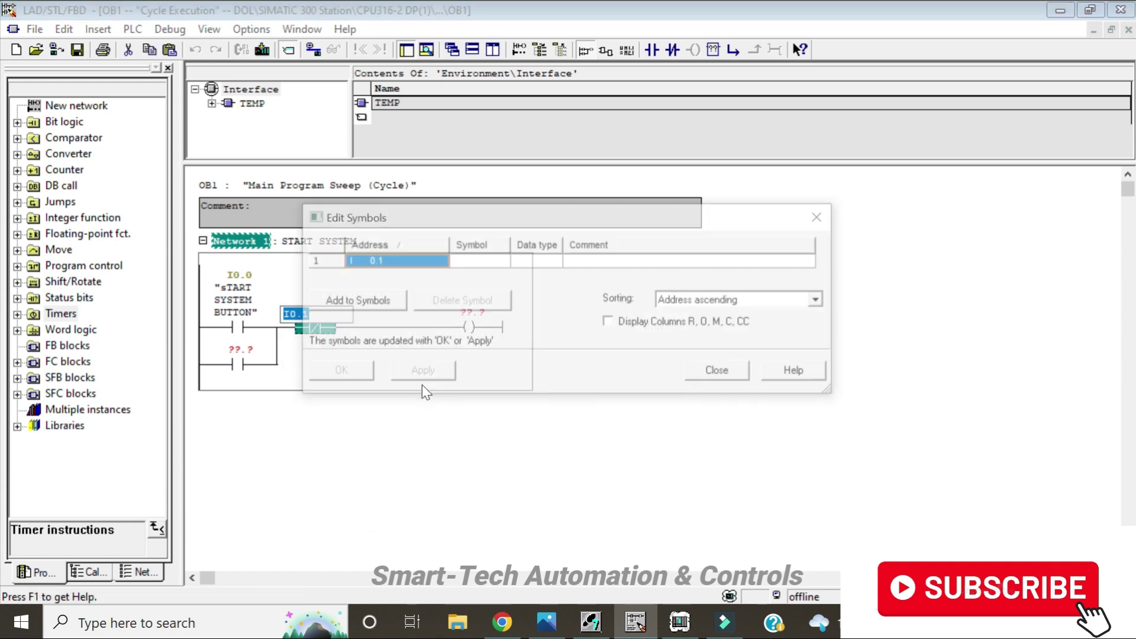
left_click(469, 260)
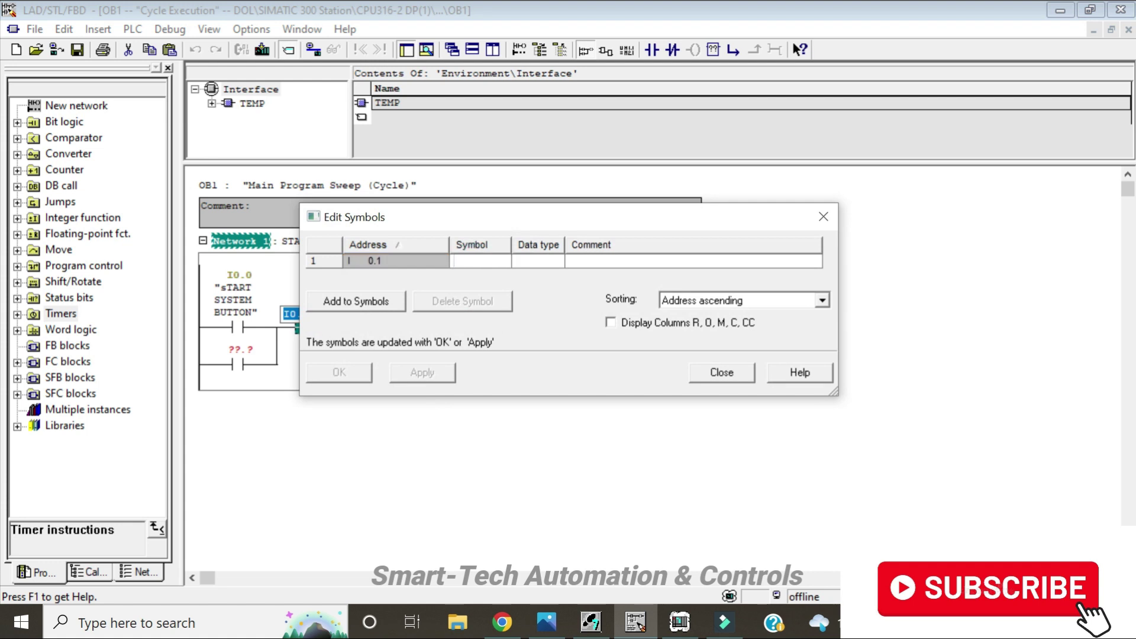
type("STO")
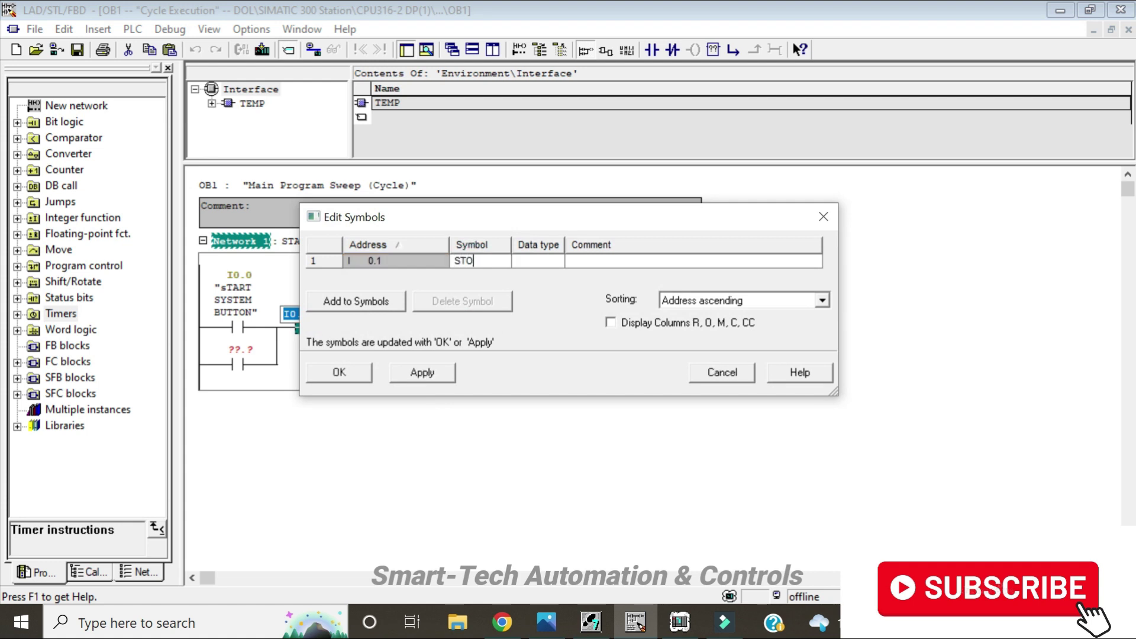
type("P SYST")
type("EM")
left_click(349, 374)
key("F7")
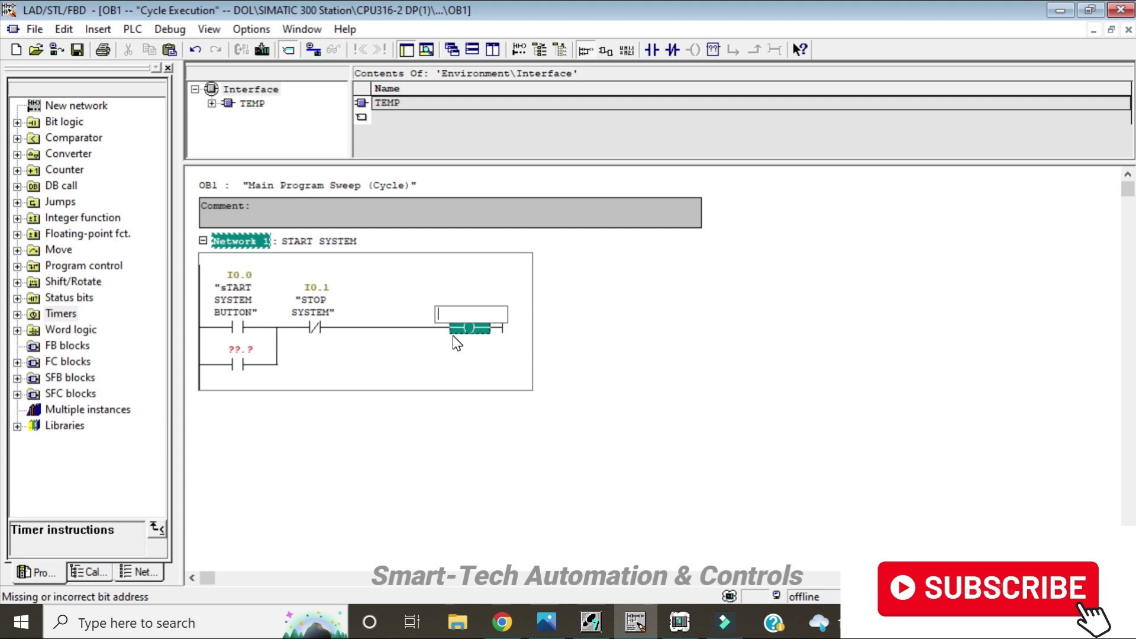
type("M0")
type(".0")
Address both the coil and the parallel holding contact as M0.0.
key("Return")
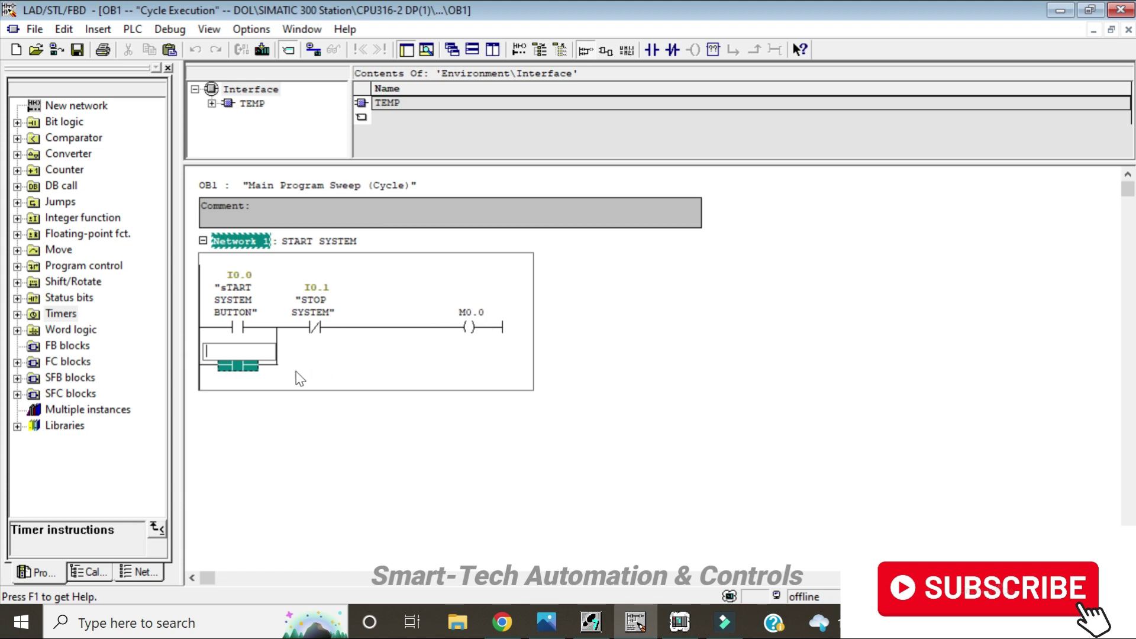
type("M,")
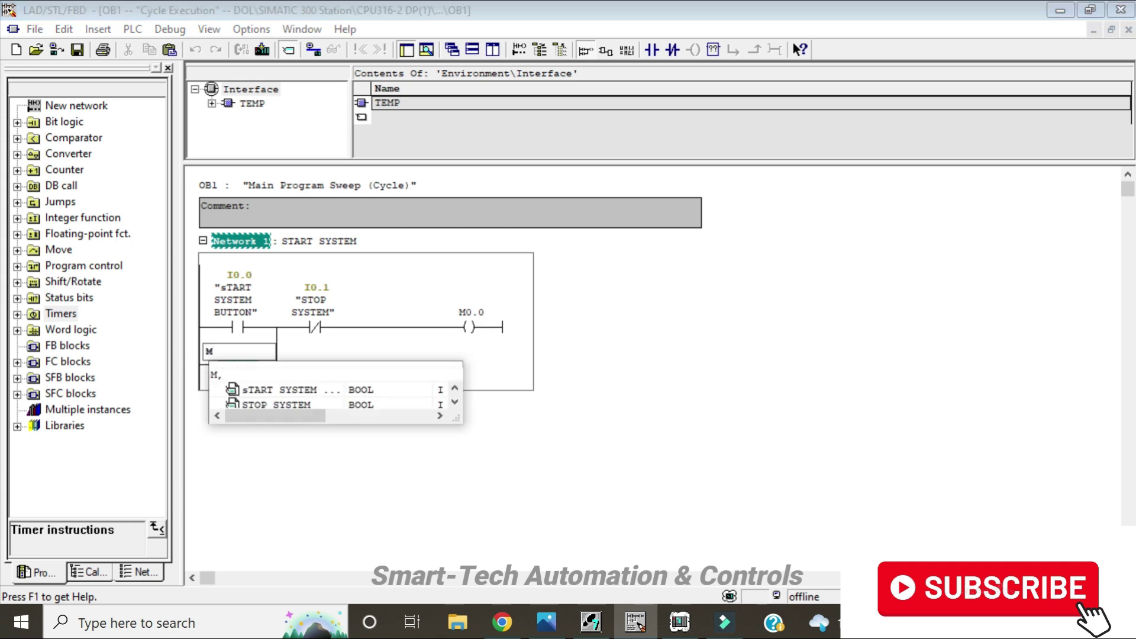
type("0.0")
key("Return")
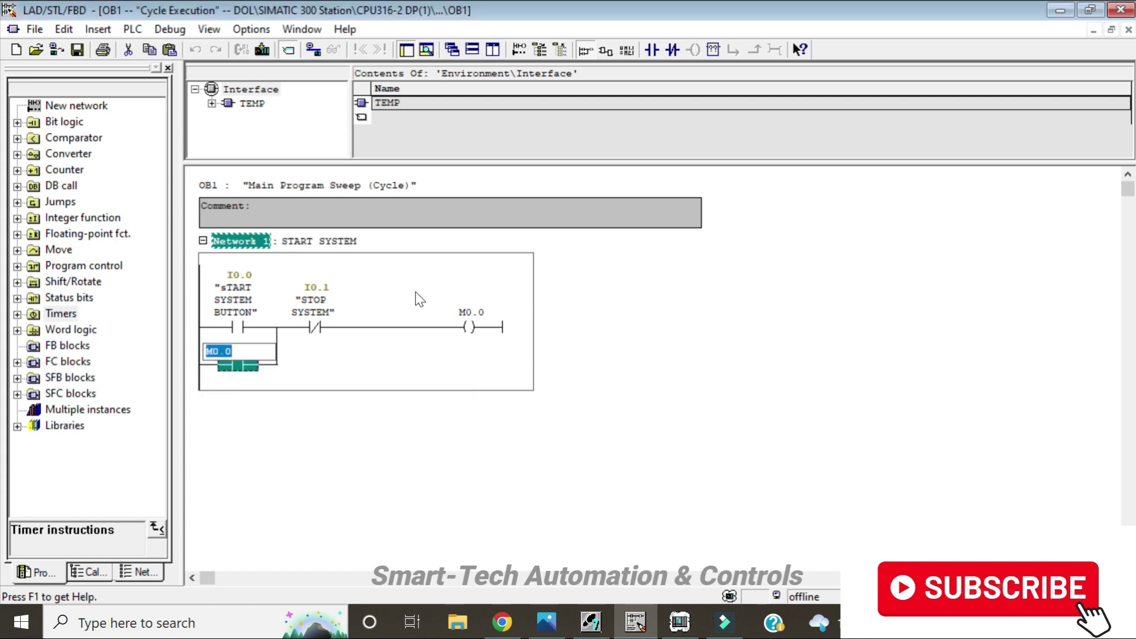
left_click(464, 310)
Assign the symbol 'START MEMORY' to M0.0 through Edit Symbols.
right_click(472, 313)
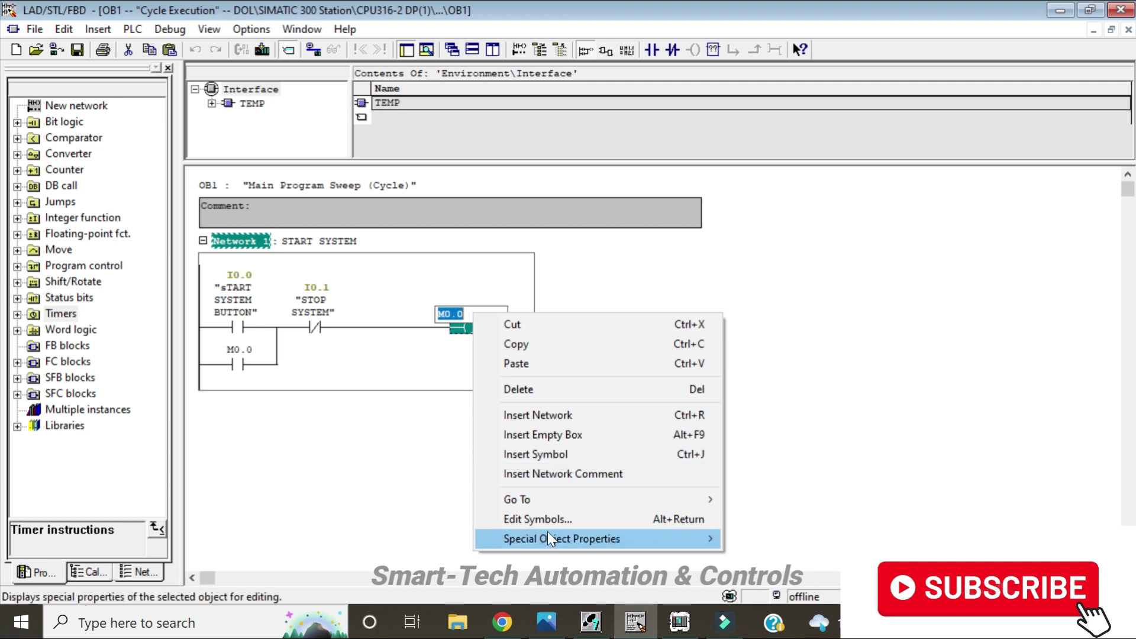
left_click(529, 519)
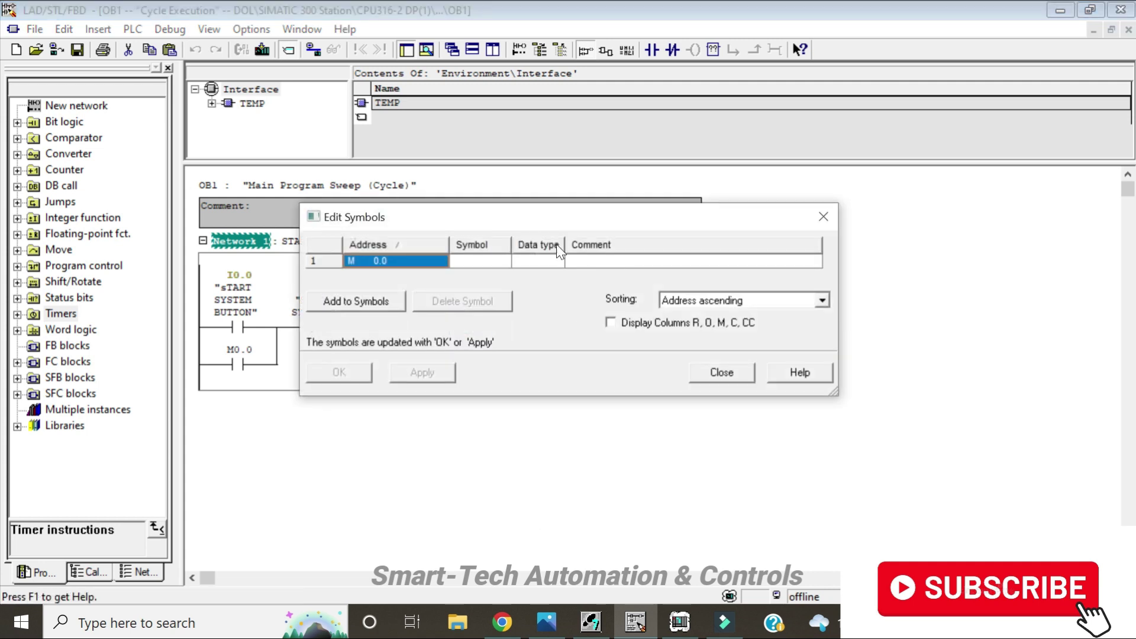
left_click(496, 259)
type("S")
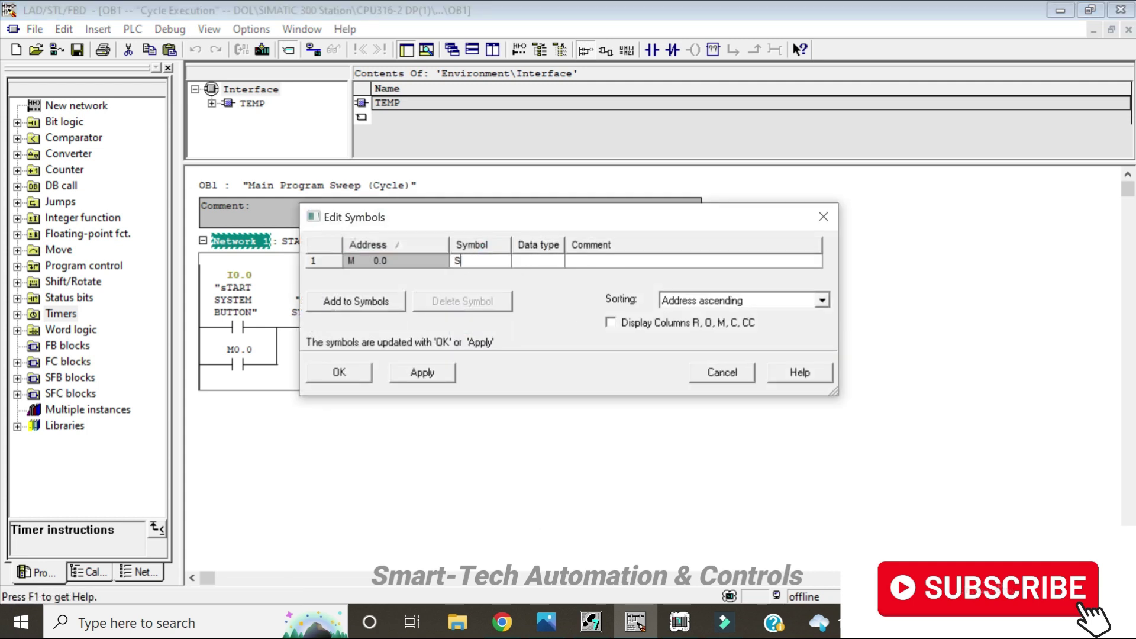
type("TART")
type(" MAM")
type("ORY")
key("Return")
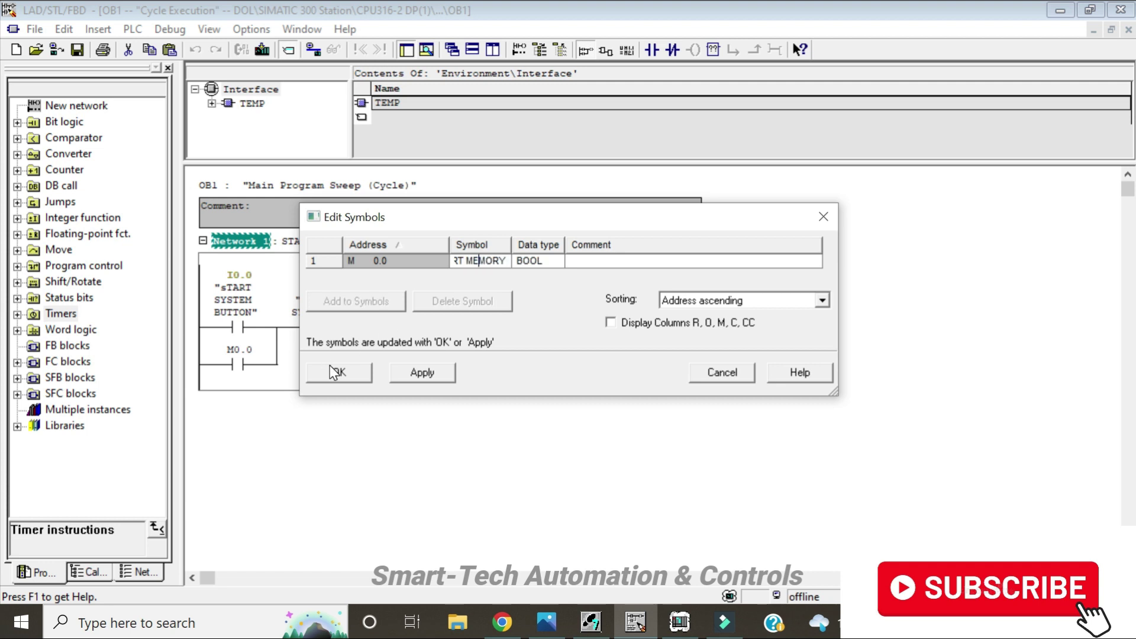
left_click(338, 371)
left_click(723, 200)
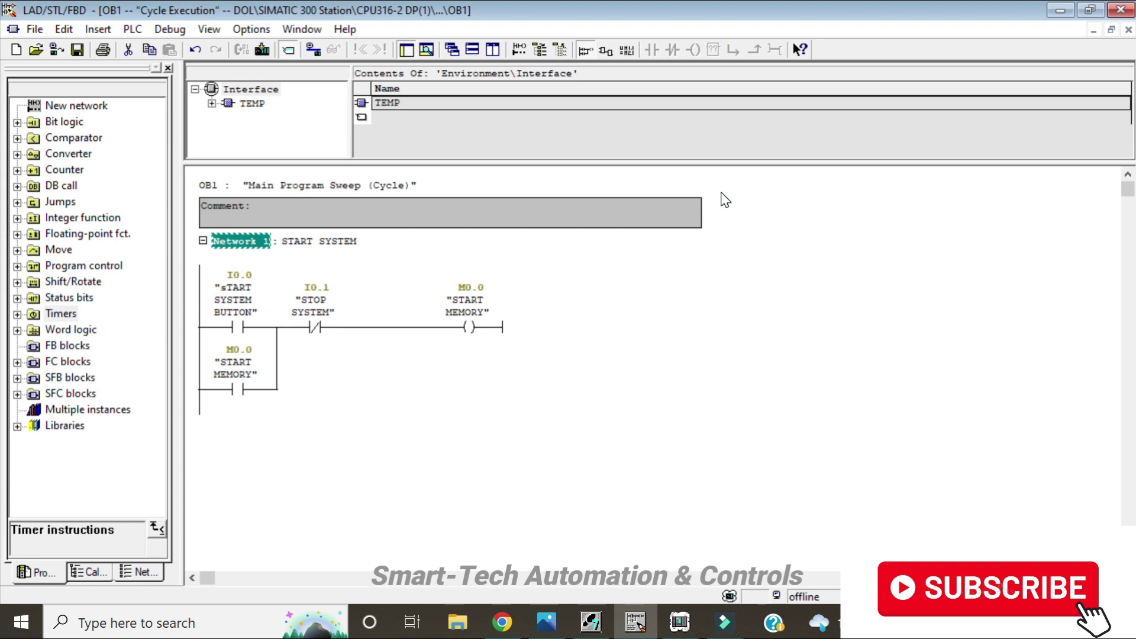
Insert Network 2 and title it 'CONVEYOR CONTROLS'.
left_click(521, 47)
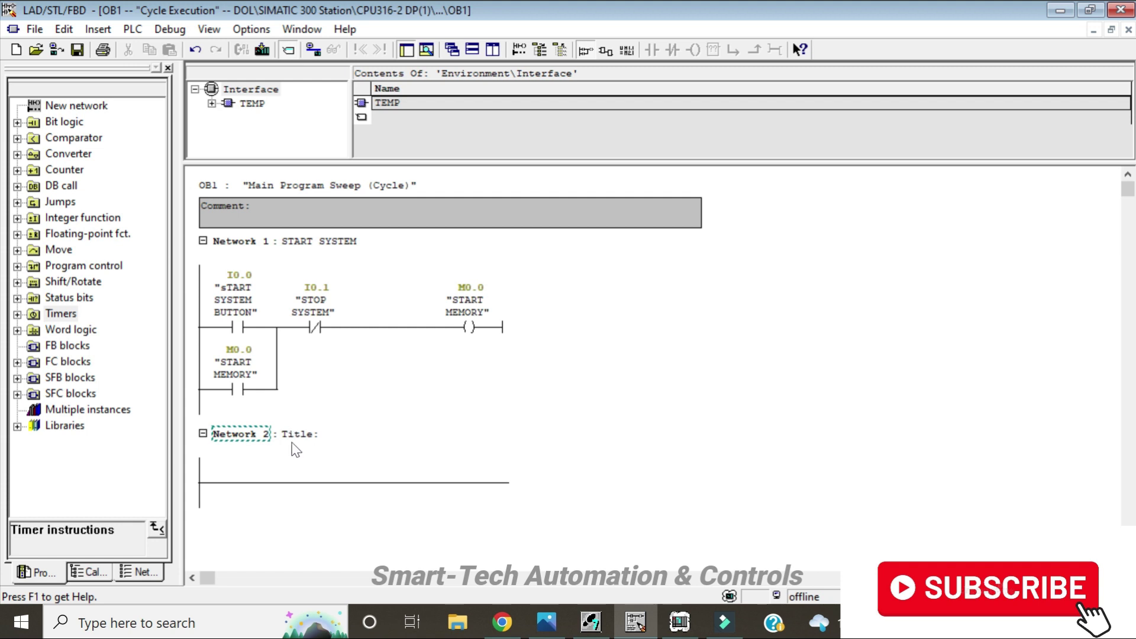
left_click(307, 437)
type("C")
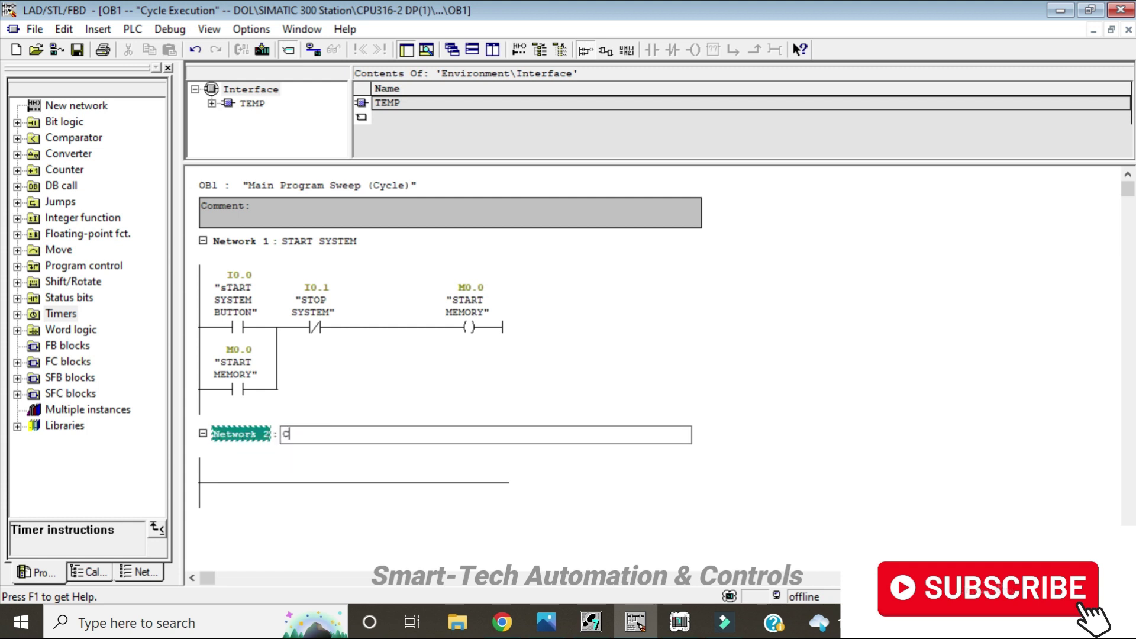
type("ONVEYO")
type("R CONT")
type("ROLS")
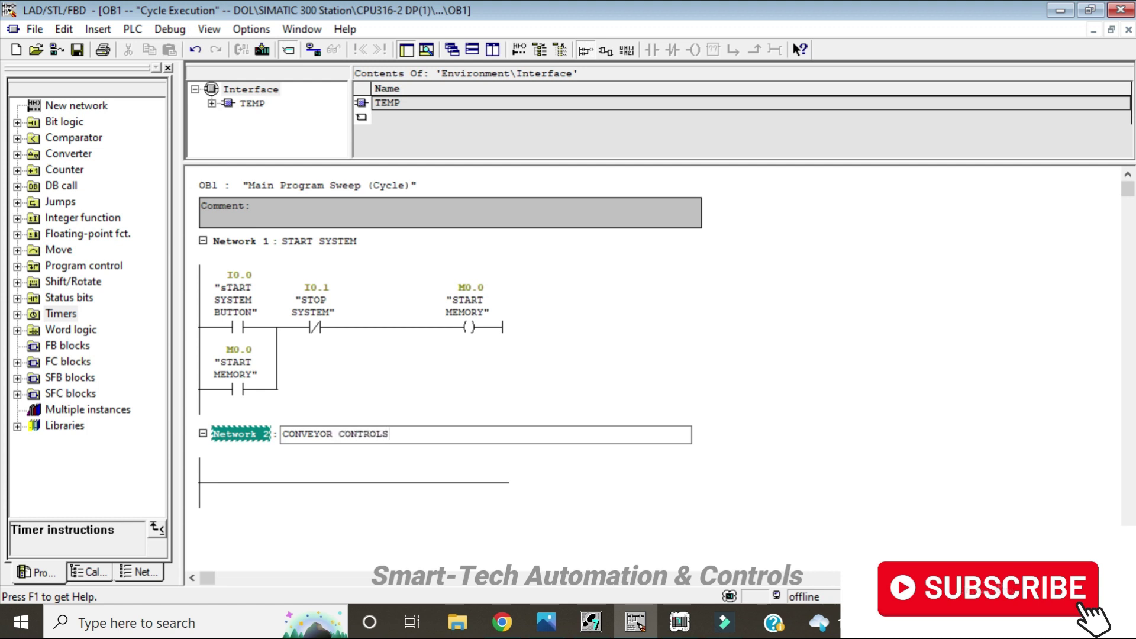
key("Return")
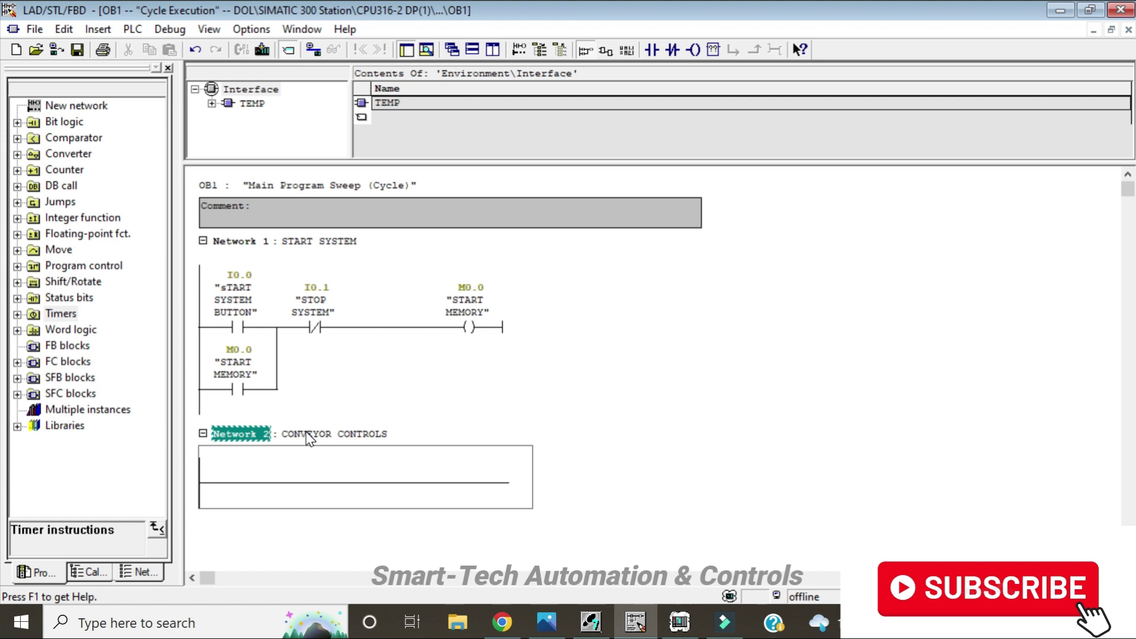
Add two normally open contacts and an S_PEXT timer to Network 2.
left_click(652, 51)
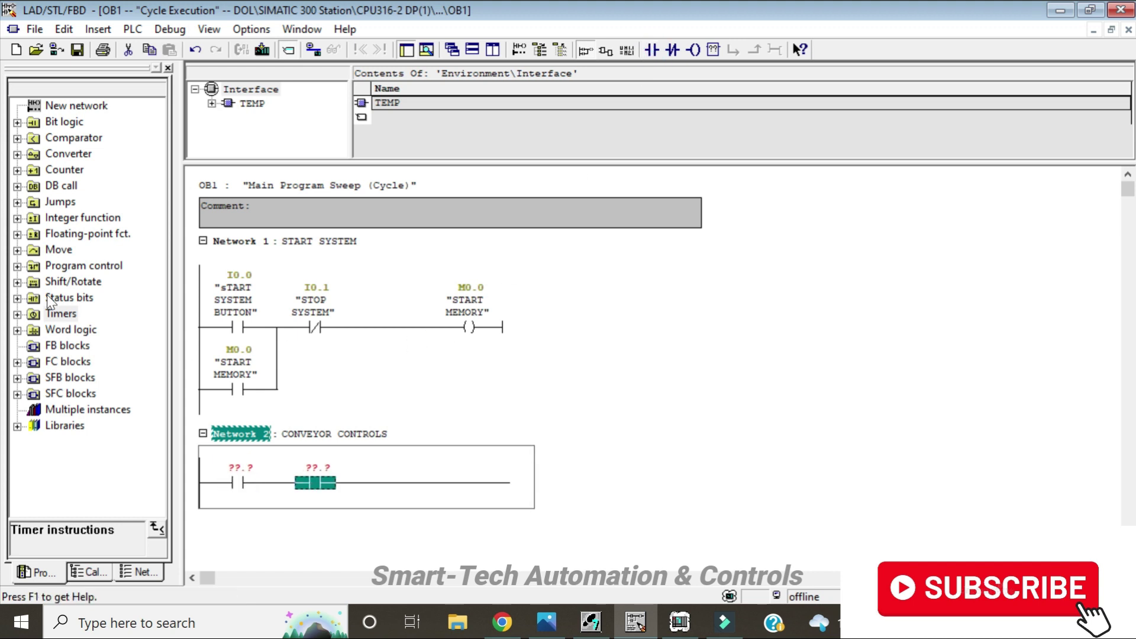
left_click(18, 313)
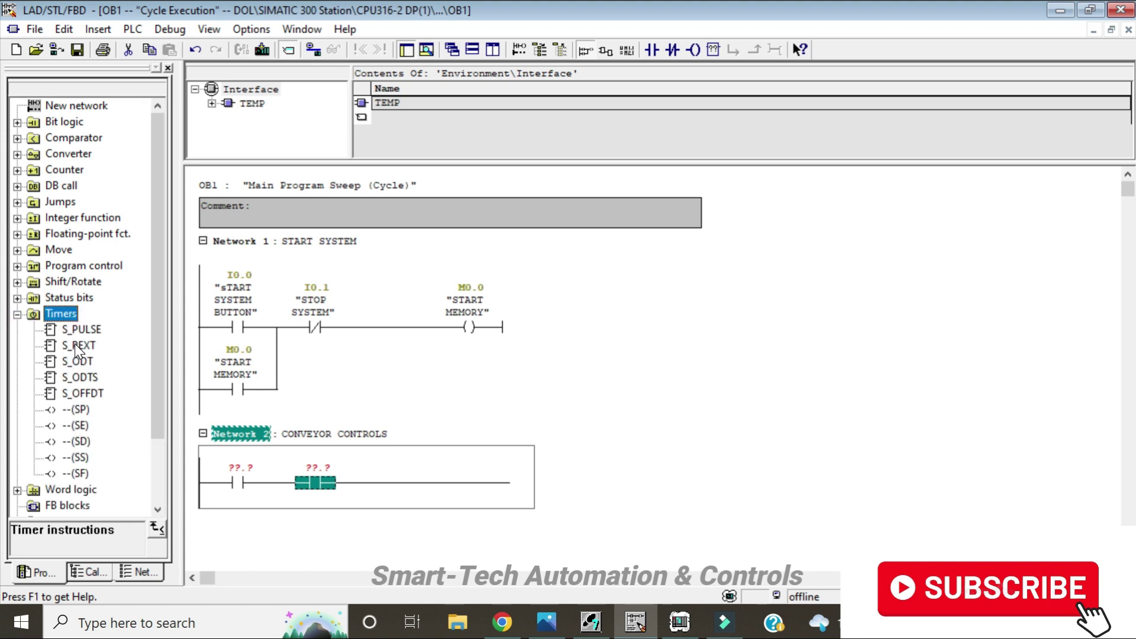
left_click(376, 486)
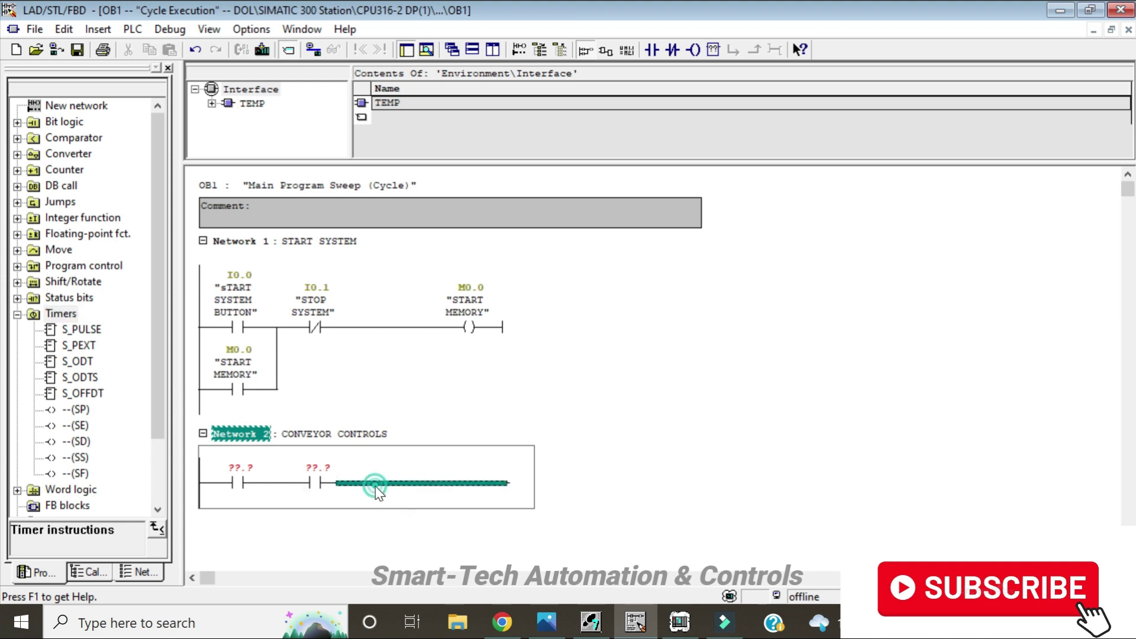
double_click(86, 347)
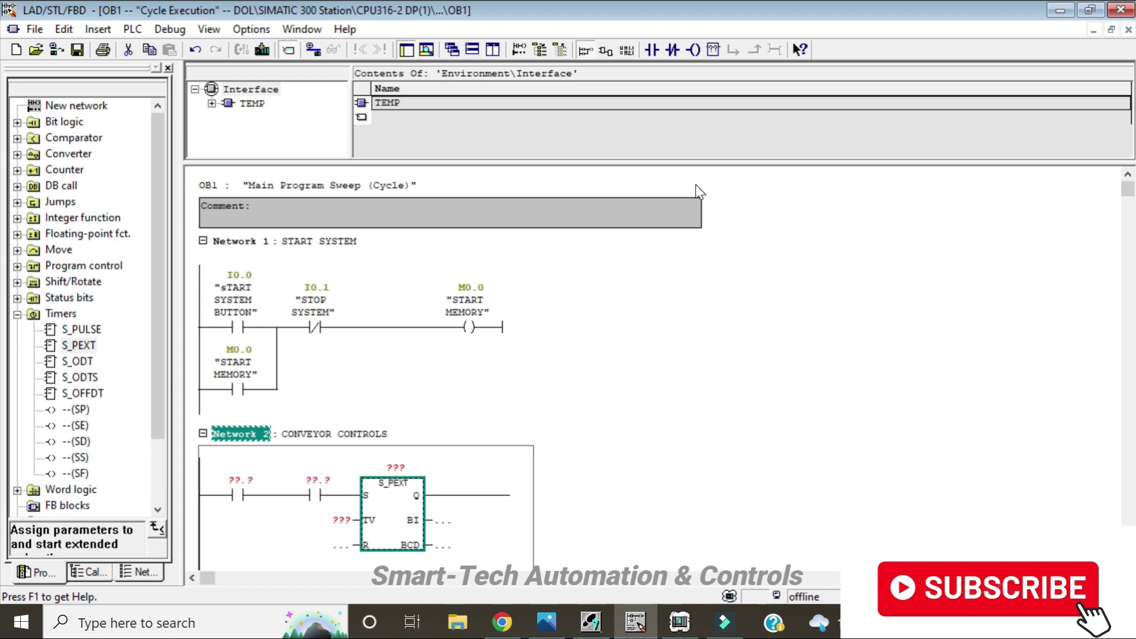
Add an output coil after the timer's Q output, addressed Q4.0.
left_click(693, 50)
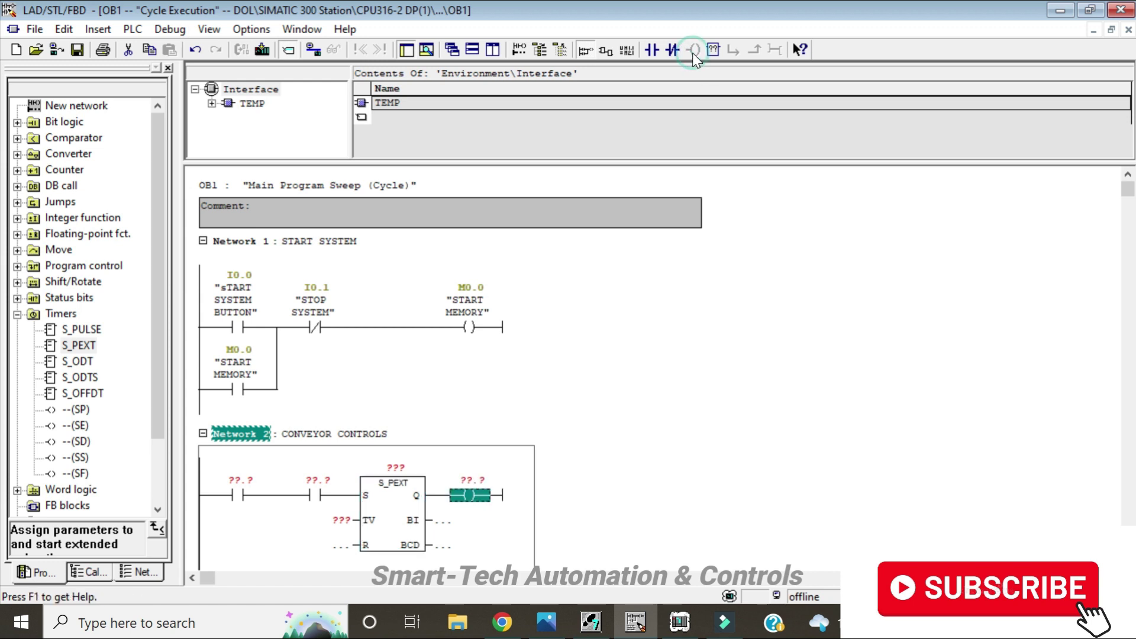
left_click(481, 481)
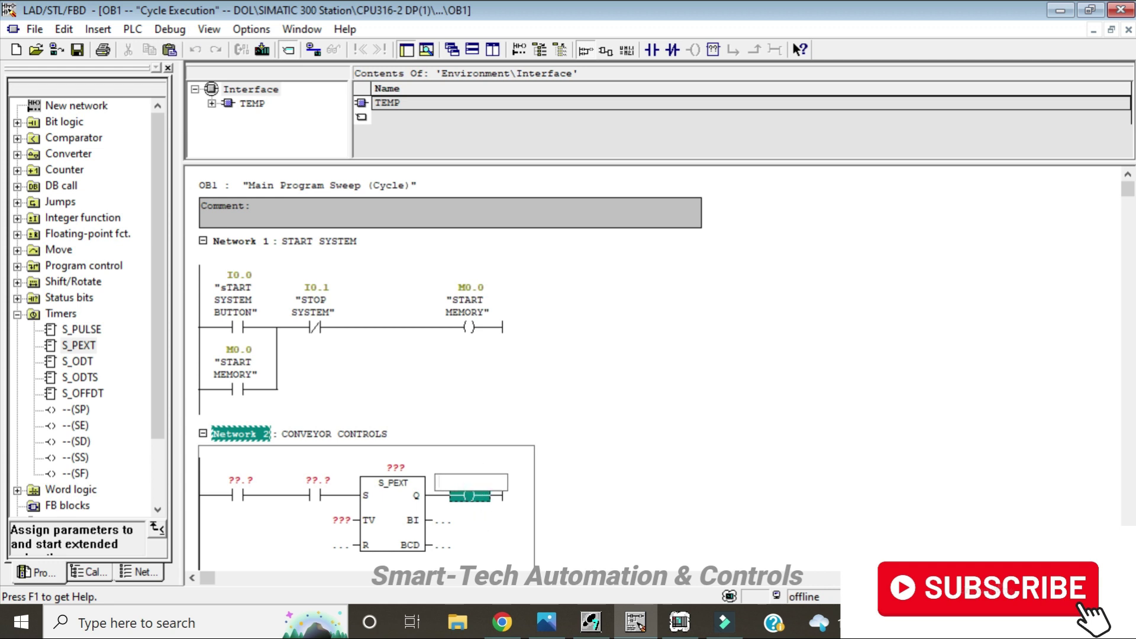
type("Q4.0")
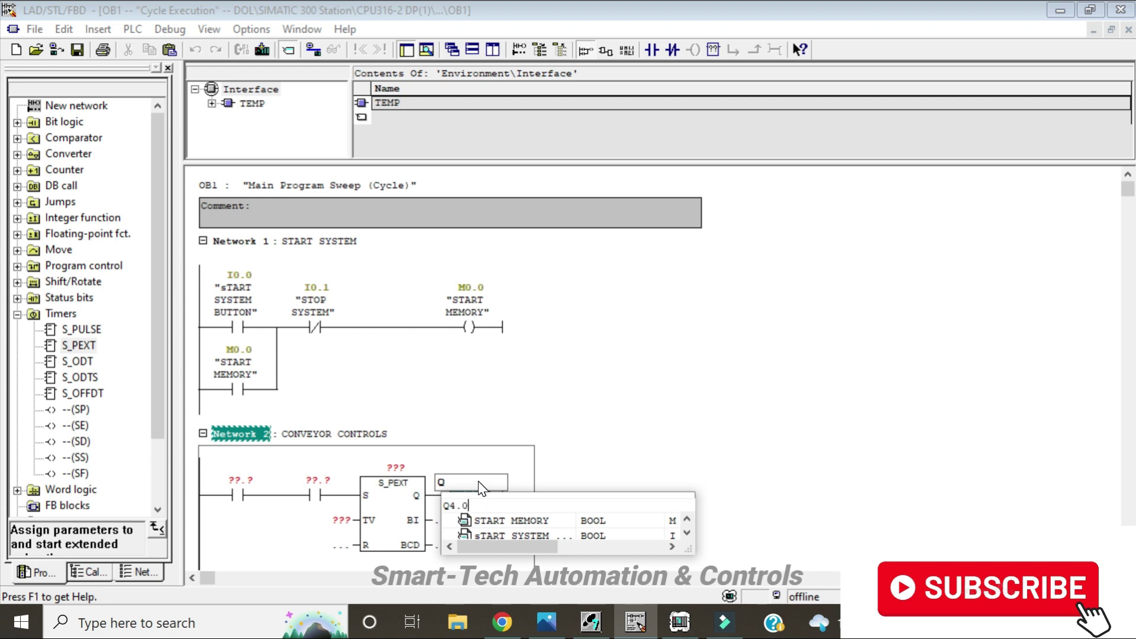
key("Return")
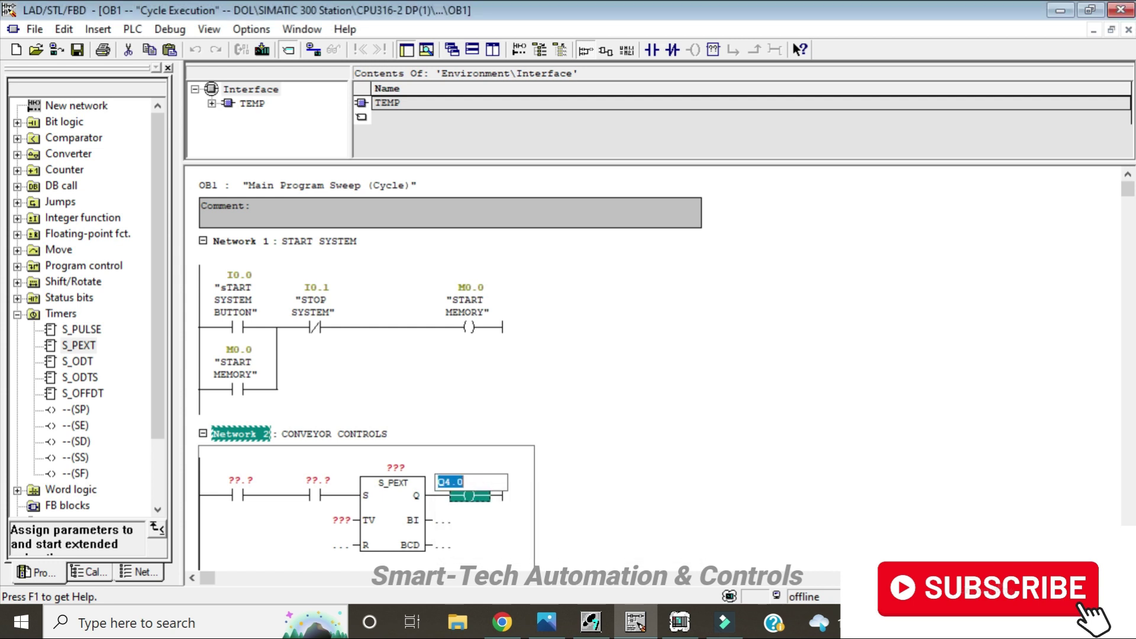
Name the Q4.0 coil's address 'CONVEYOR MOTOR' through Edit Symbols.
right_click(479, 481)
mouse_move(551, 428)
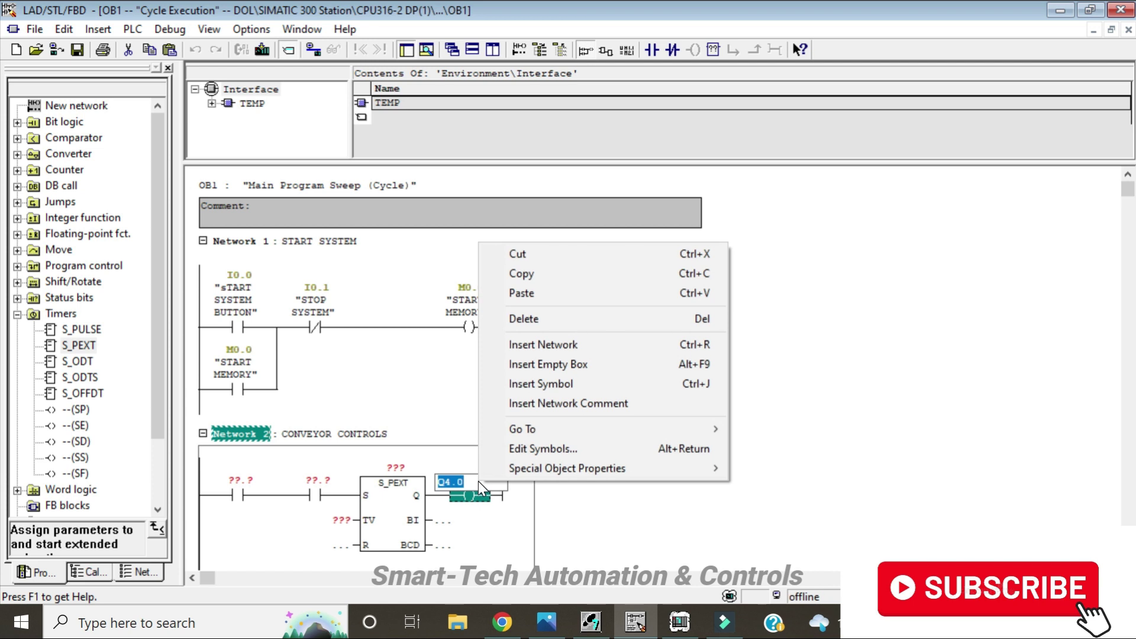
left_click(546, 449)
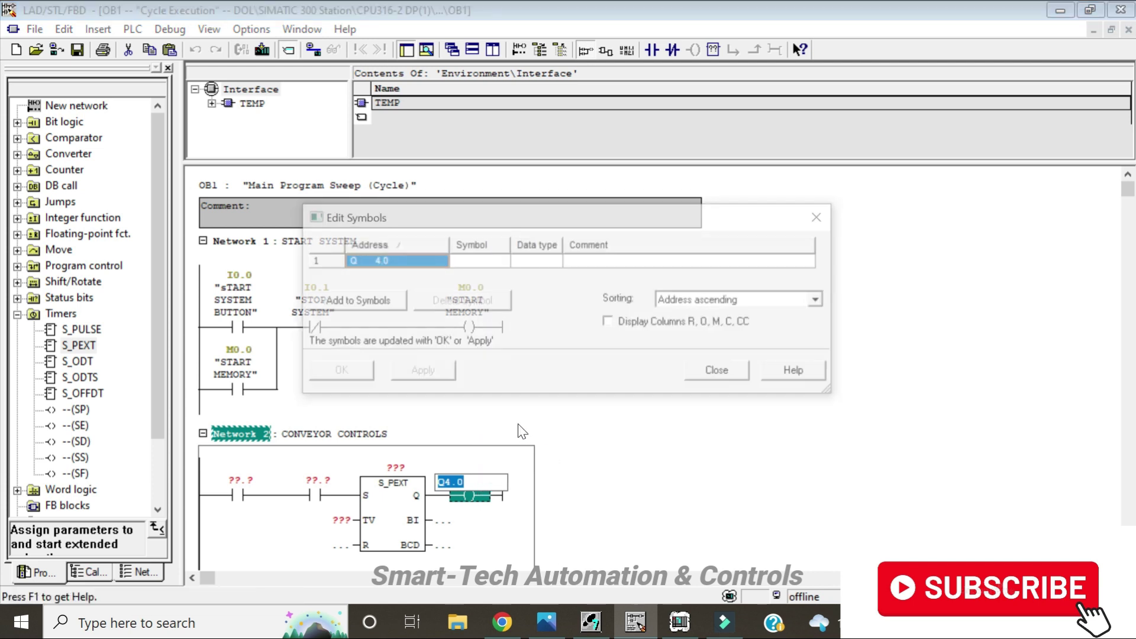
left_click(479, 259)
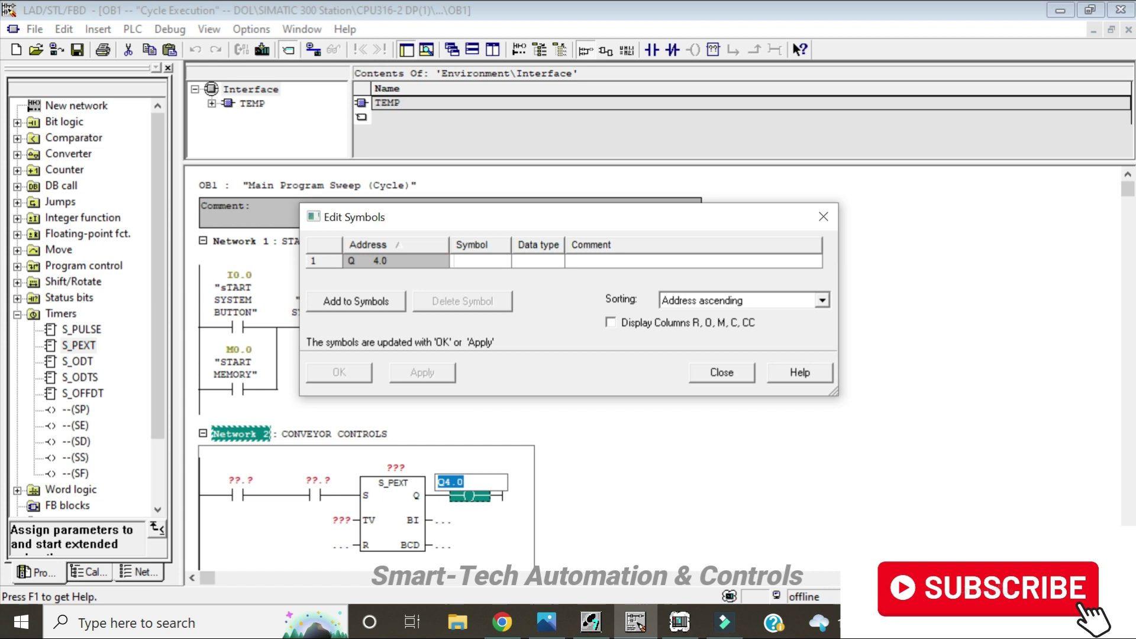
type("CON")
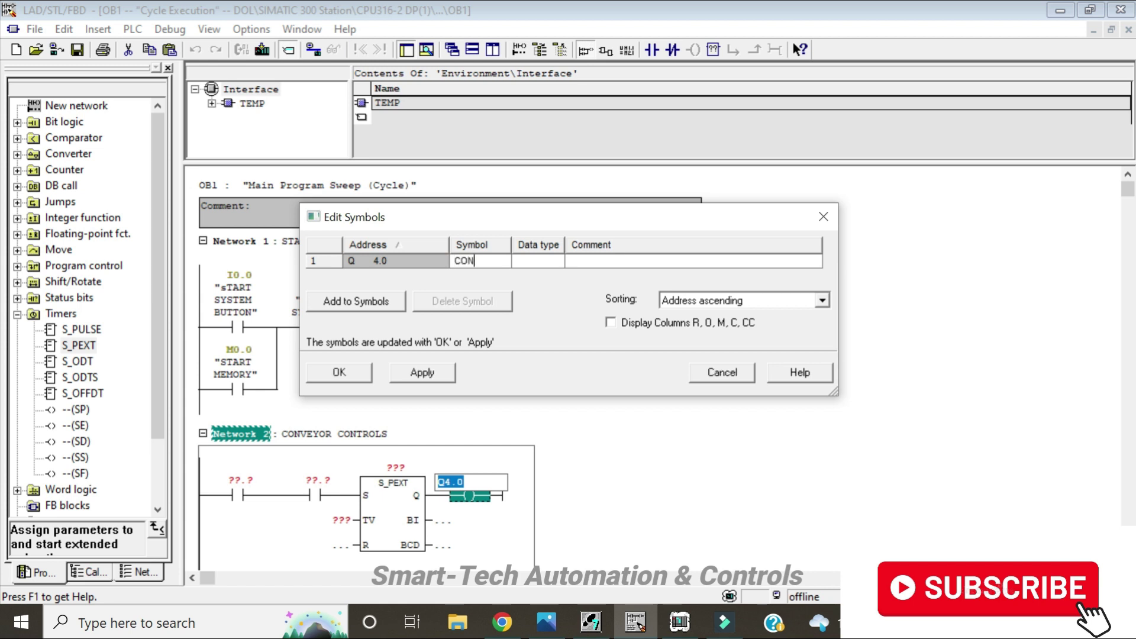
type("VEY")
type("OR")
type(" MOTOR")
key("Return")
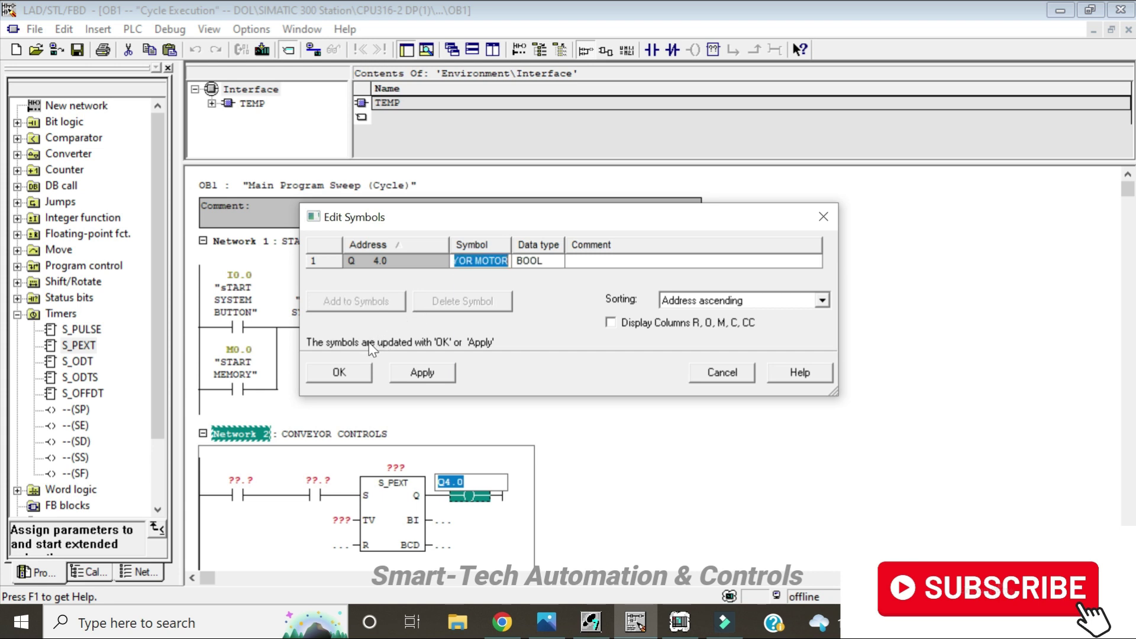
left_click(346, 372)
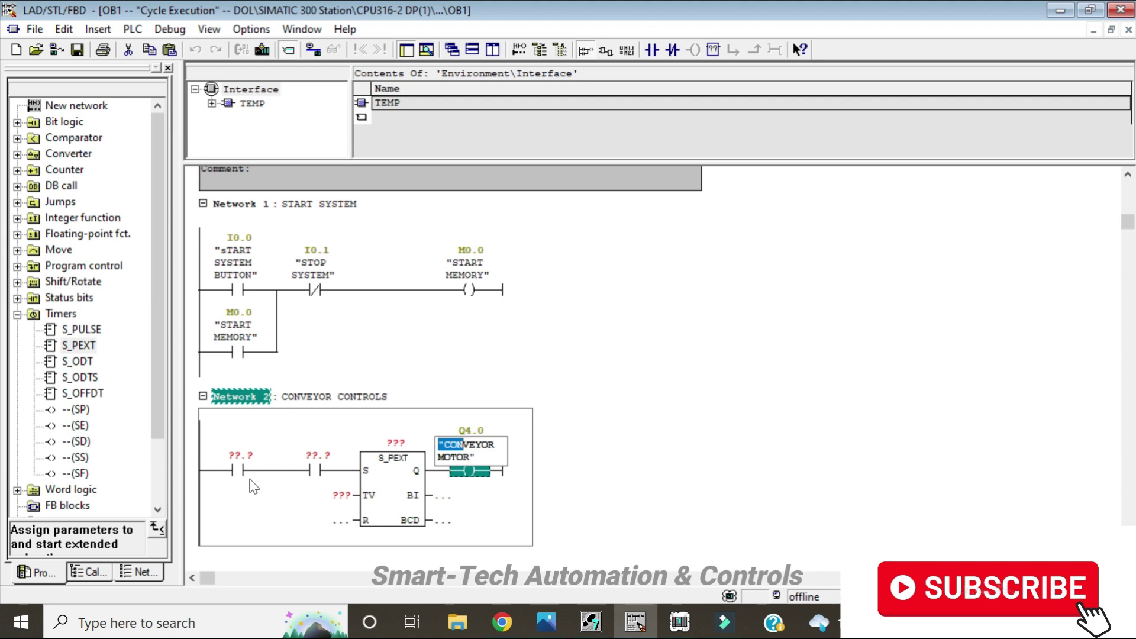
Address Network 2's first contact as M0.0 and the second contact as I0.2.
left_click(241, 457)
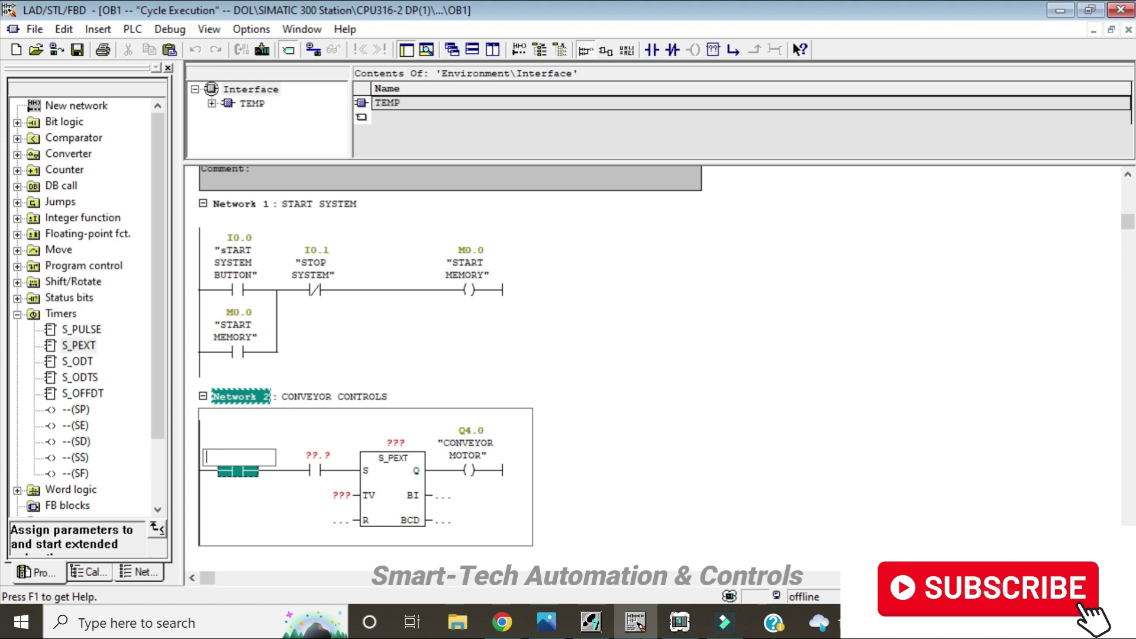
type("M0.0")
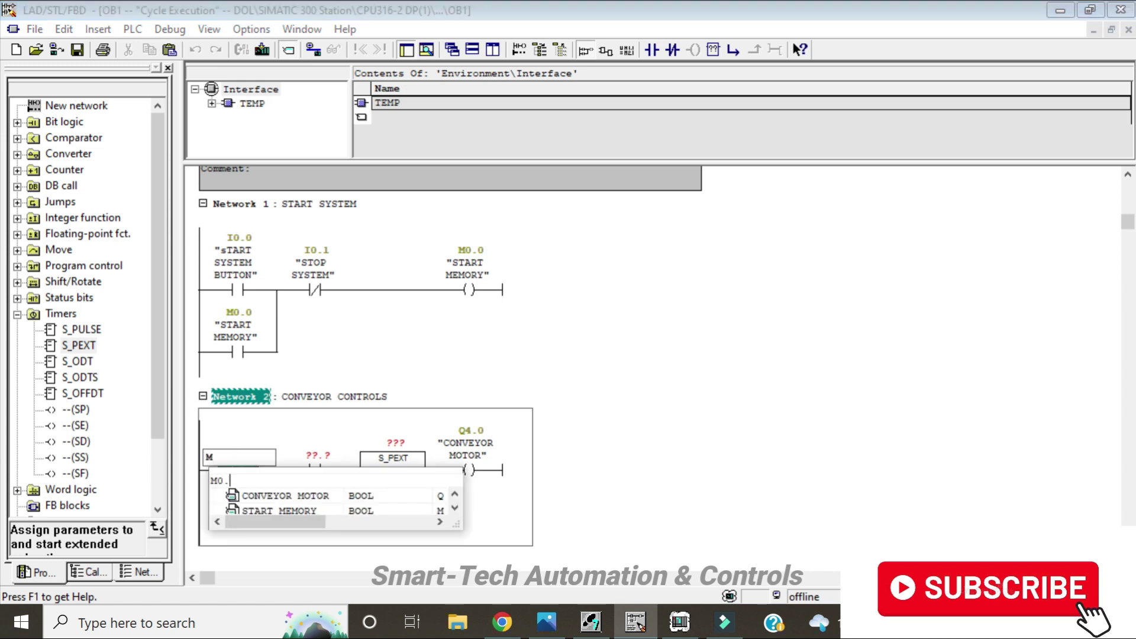
key("Return")
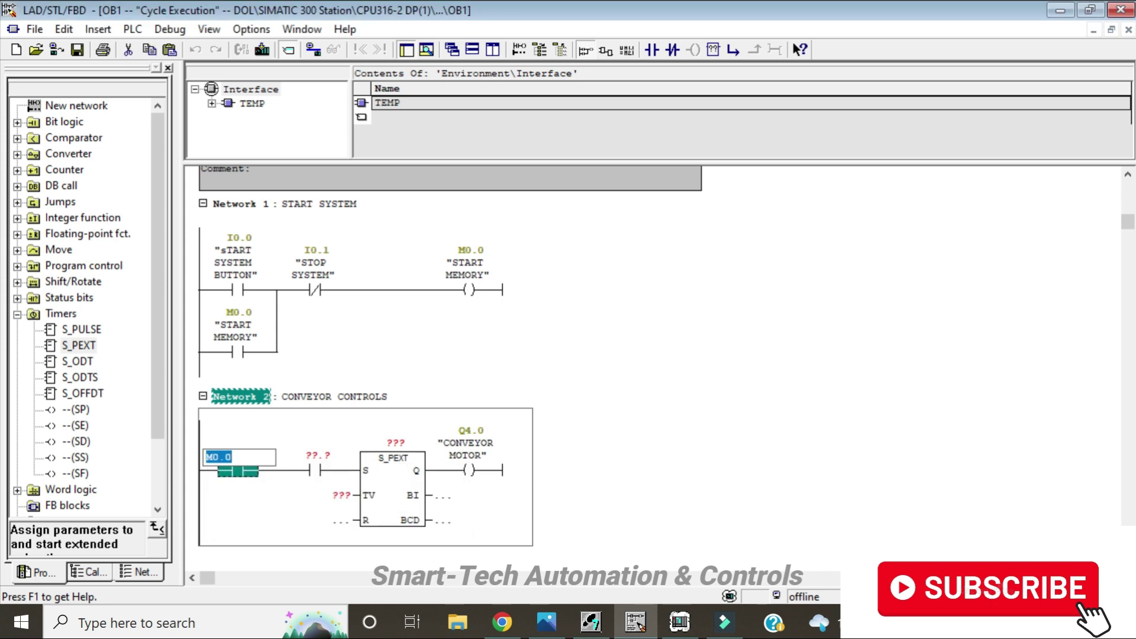
left_click(315, 471)
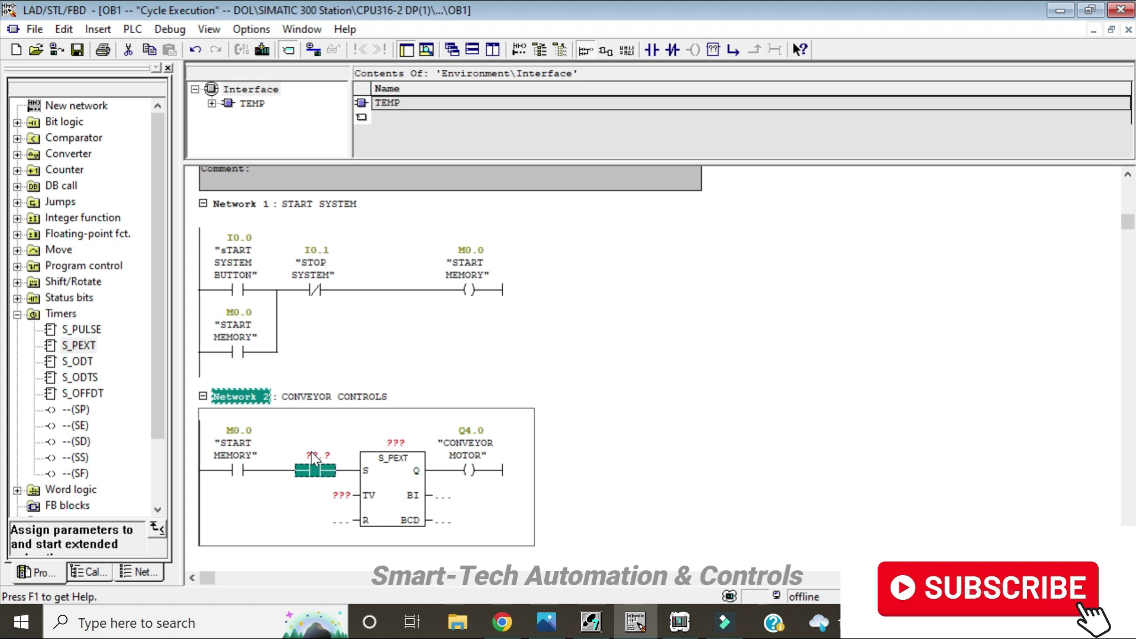
left_click(313, 453)
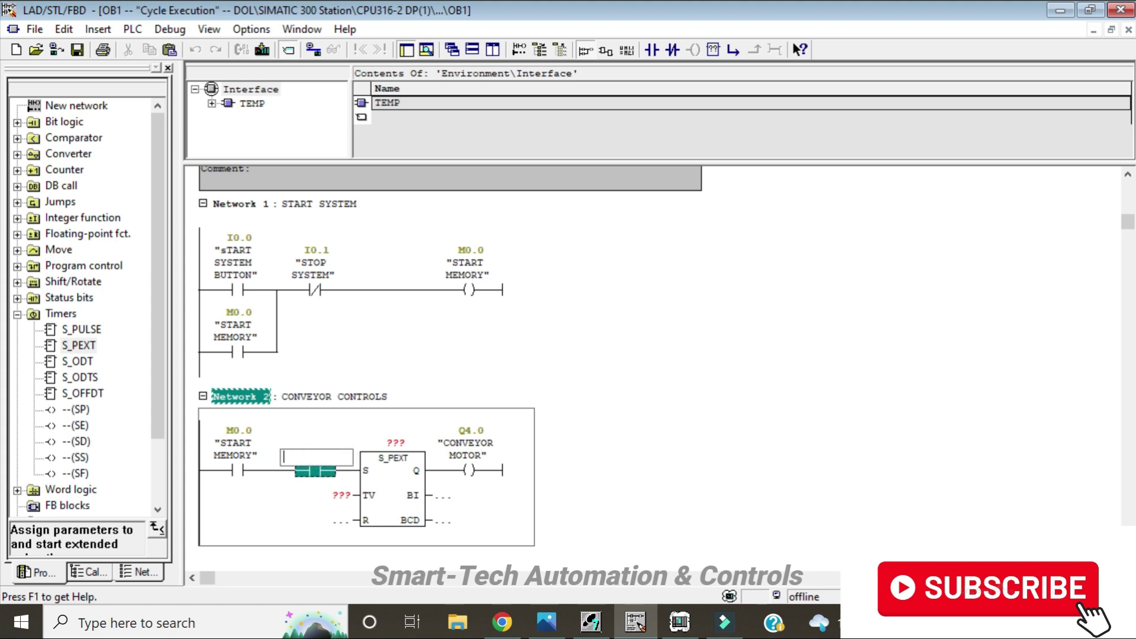
type("I0")
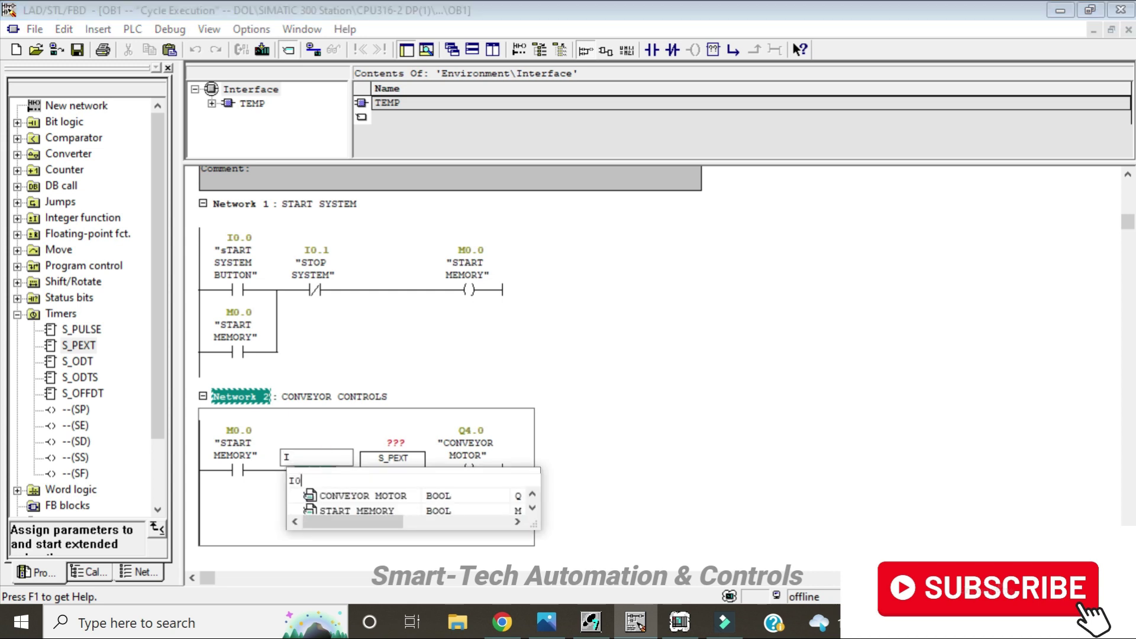
type(".2")
key("Return")
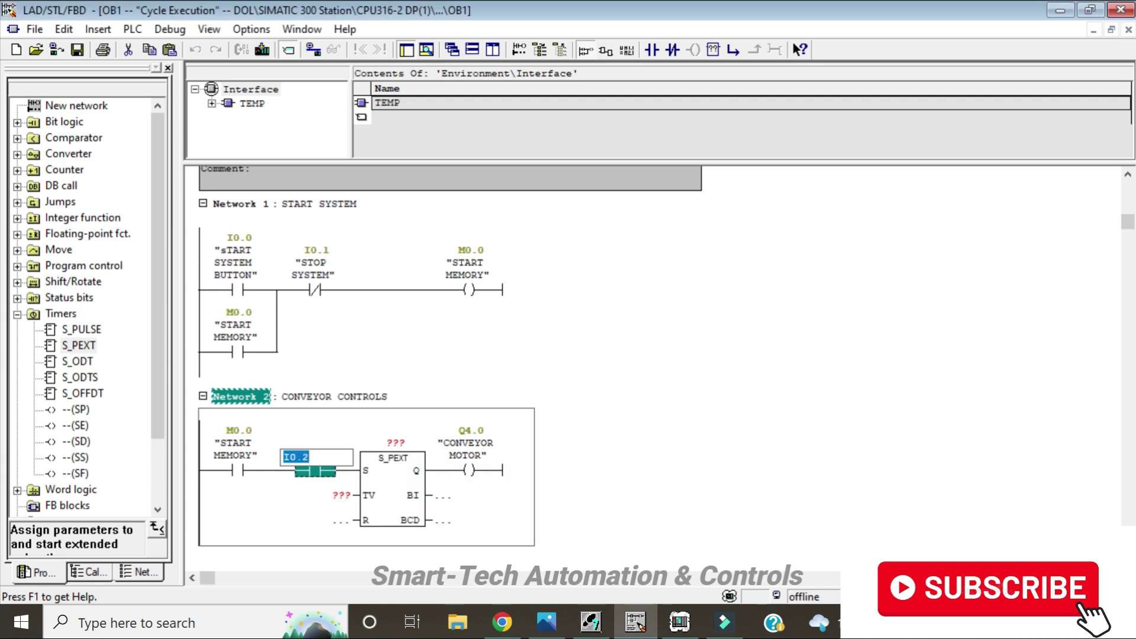
Give the I0.2 contact the symbol name 'SENSOR'.
right_click(321, 474)
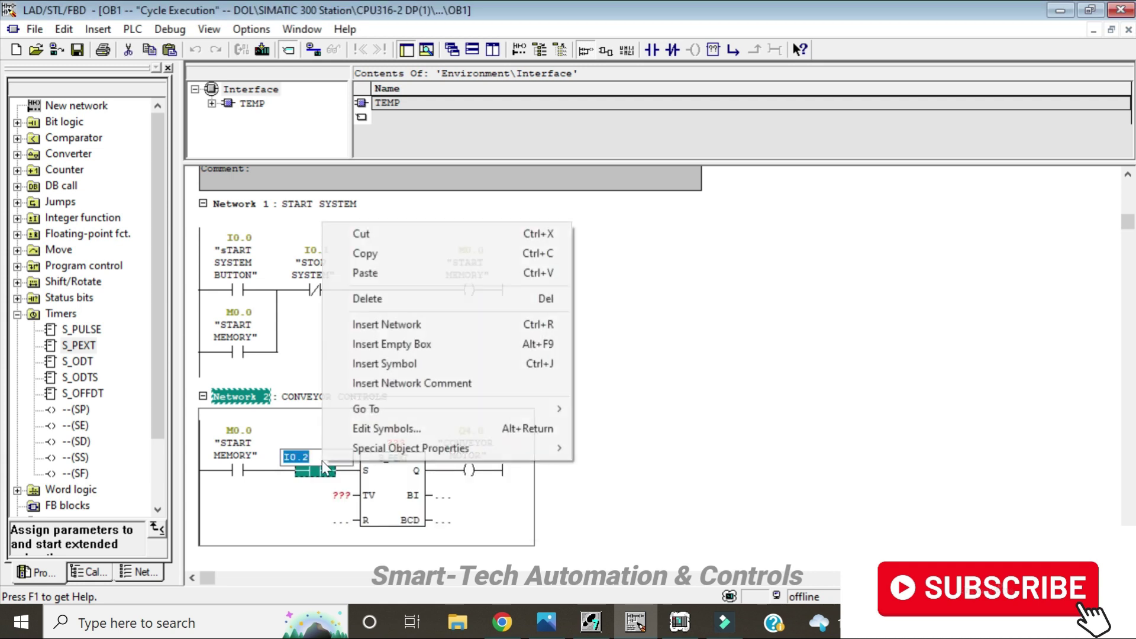
left_click(378, 428)
left_click(484, 265)
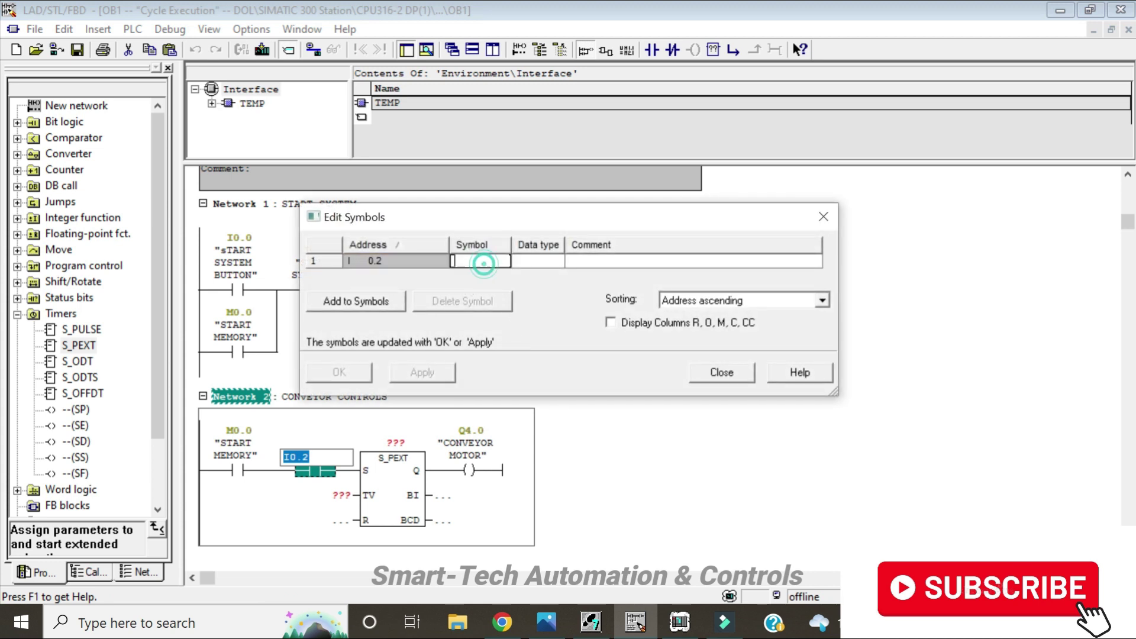
type("SENS")
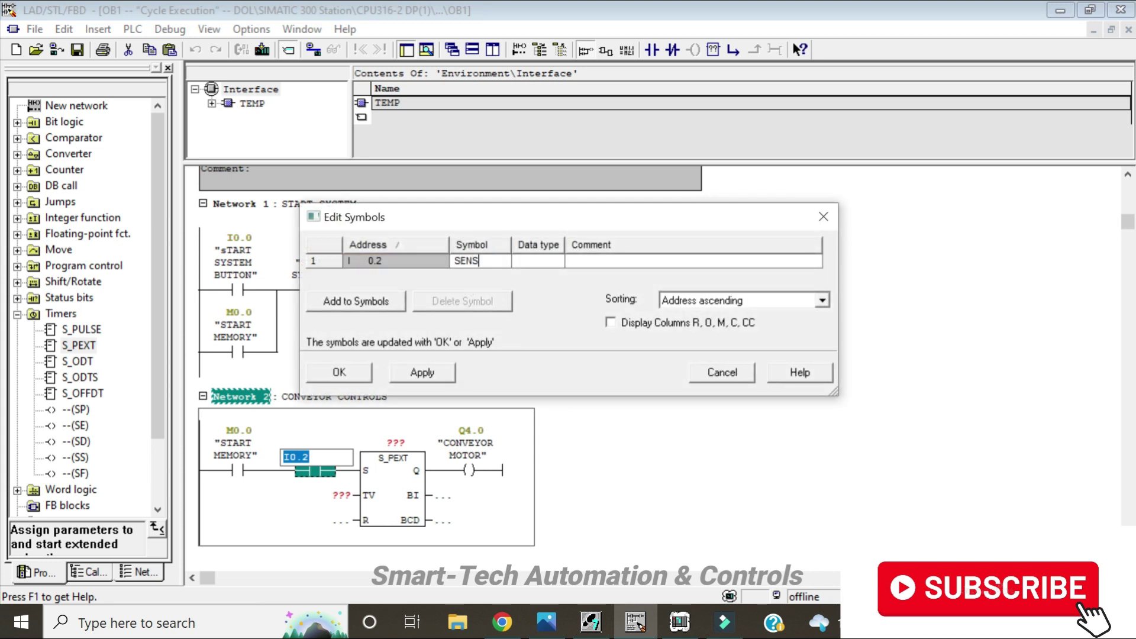
type("OR")
key("Return")
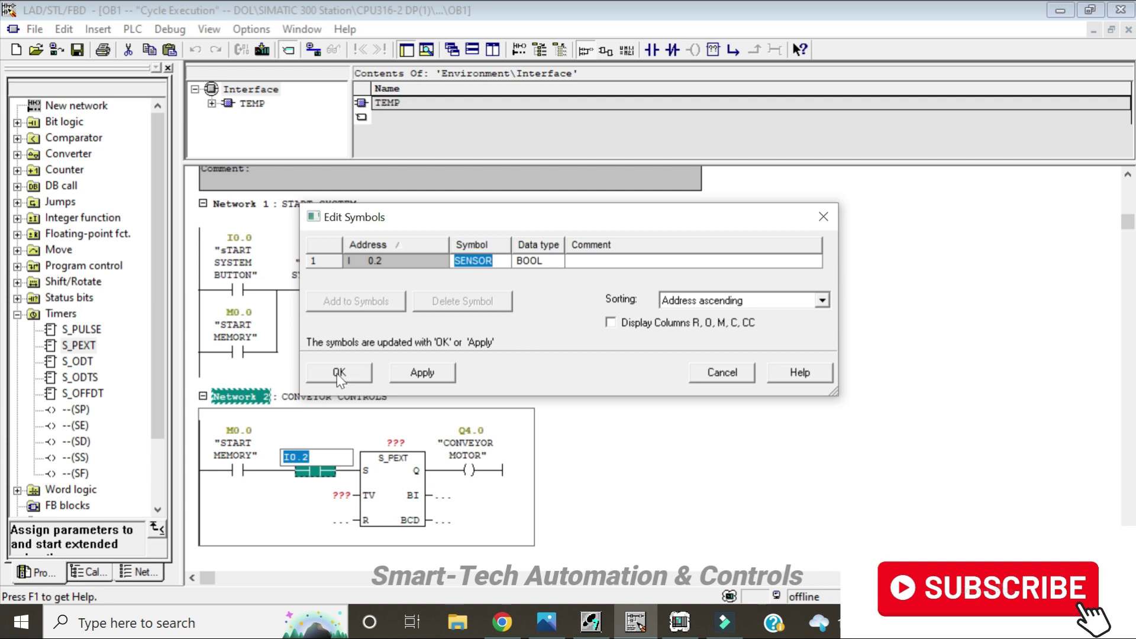
left_click(337, 373)
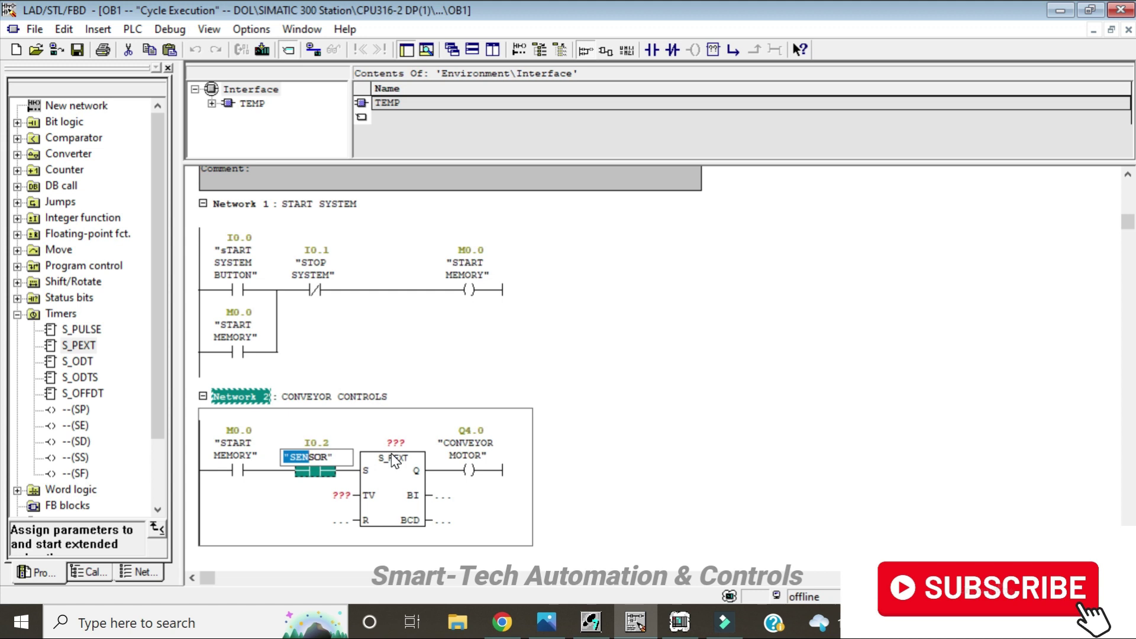
Number the S_PEXT timer T1 and give it a preset time of S5T#10S.
left_click(406, 456)
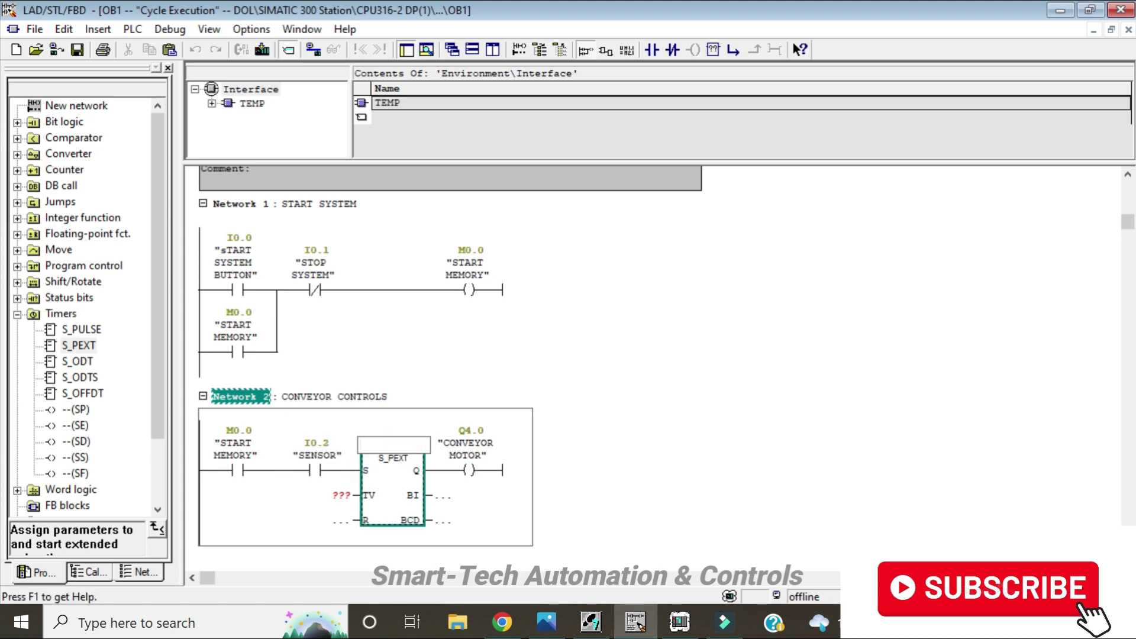
type("T1")
key("Return")
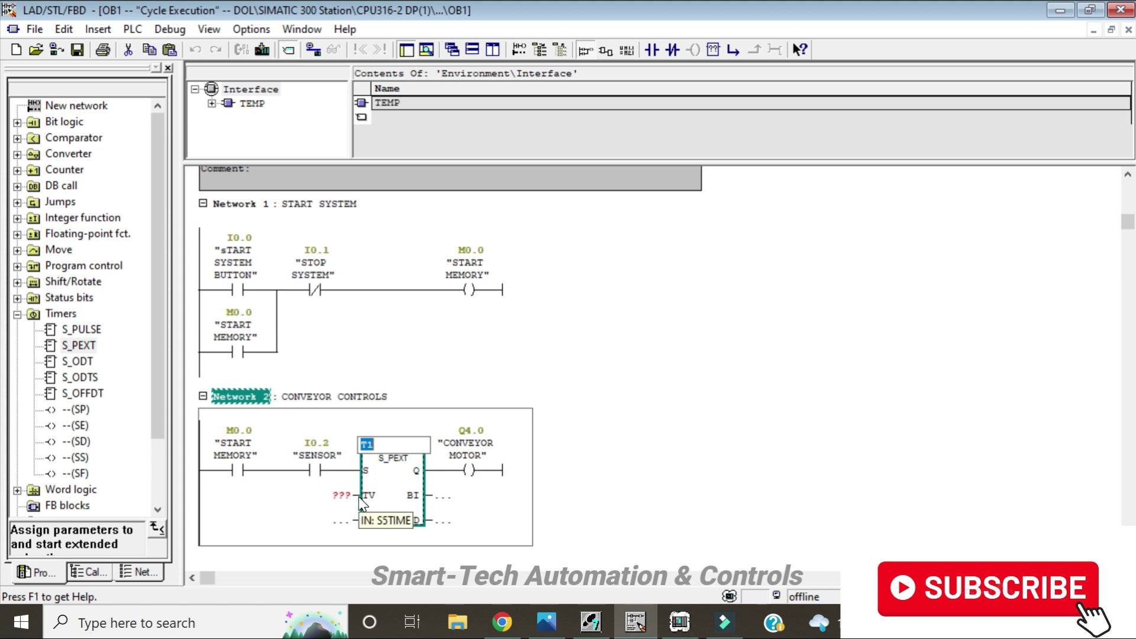
left_click(342, 494)
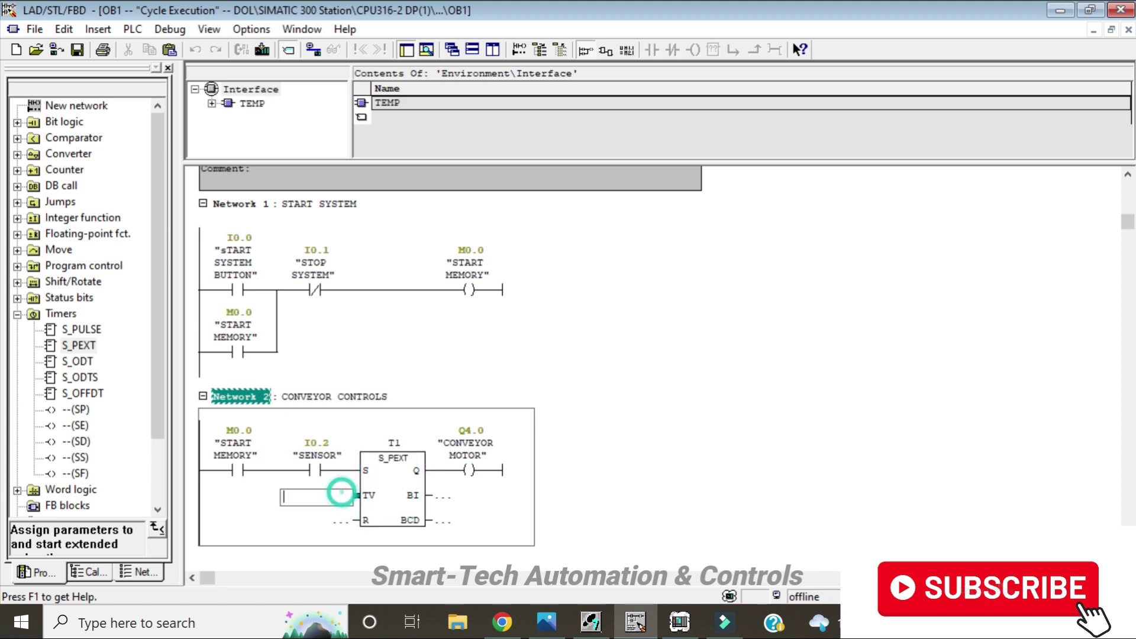
type("S5")
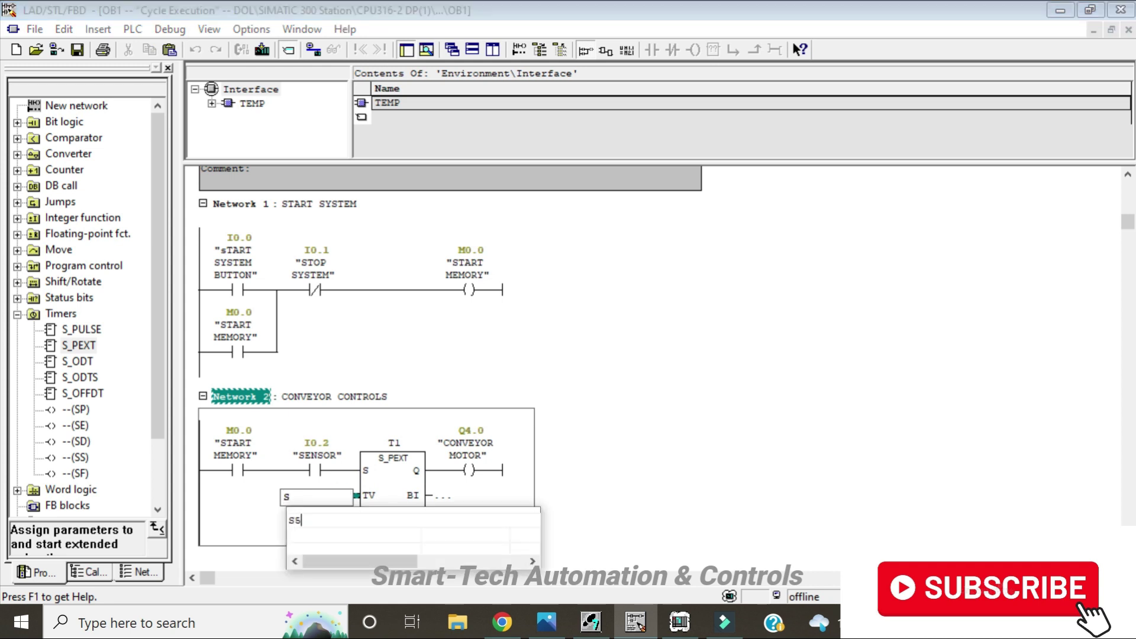
type("T")
type("#")
type("10S")
key("Return")
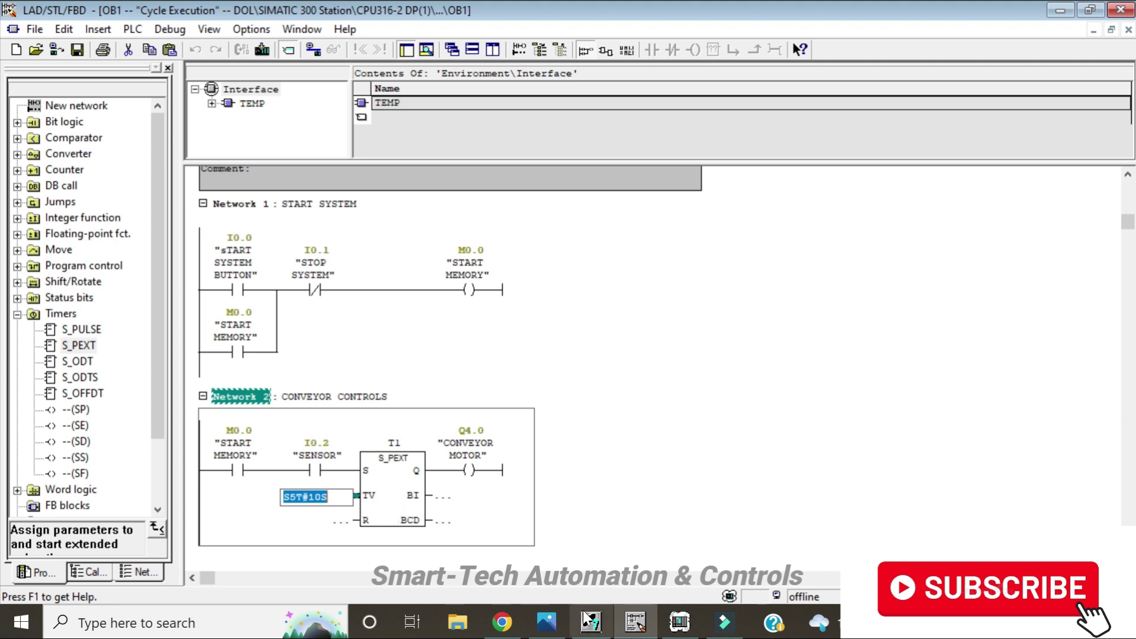
left_click(546, 622)
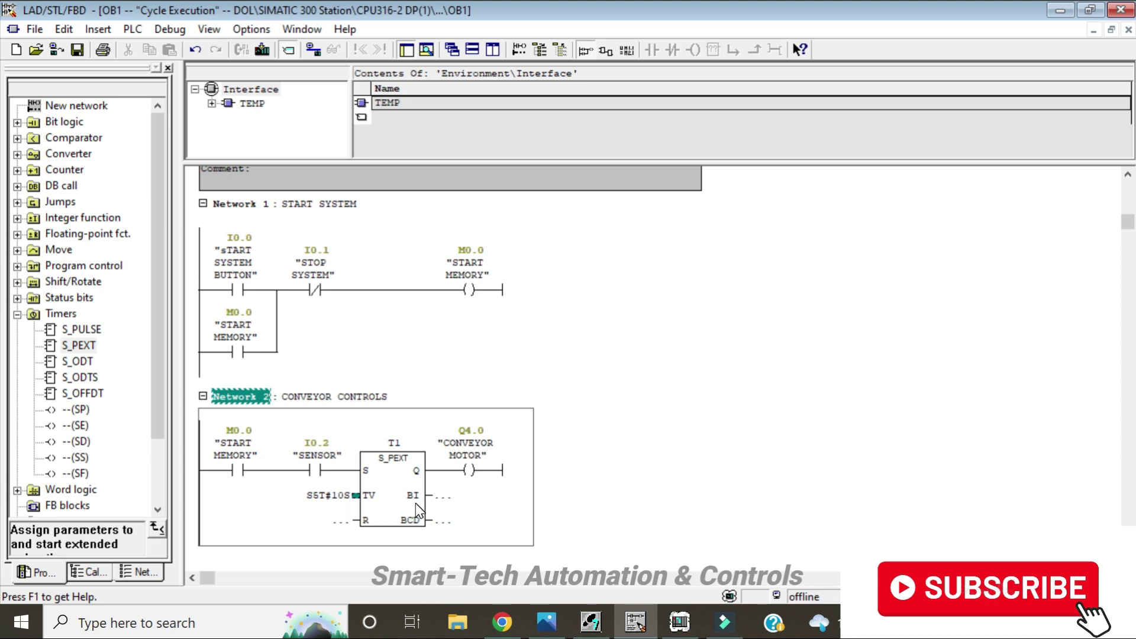
Begin entering I0.1 on the T1 timer's reset input.
left_click(348, 528)
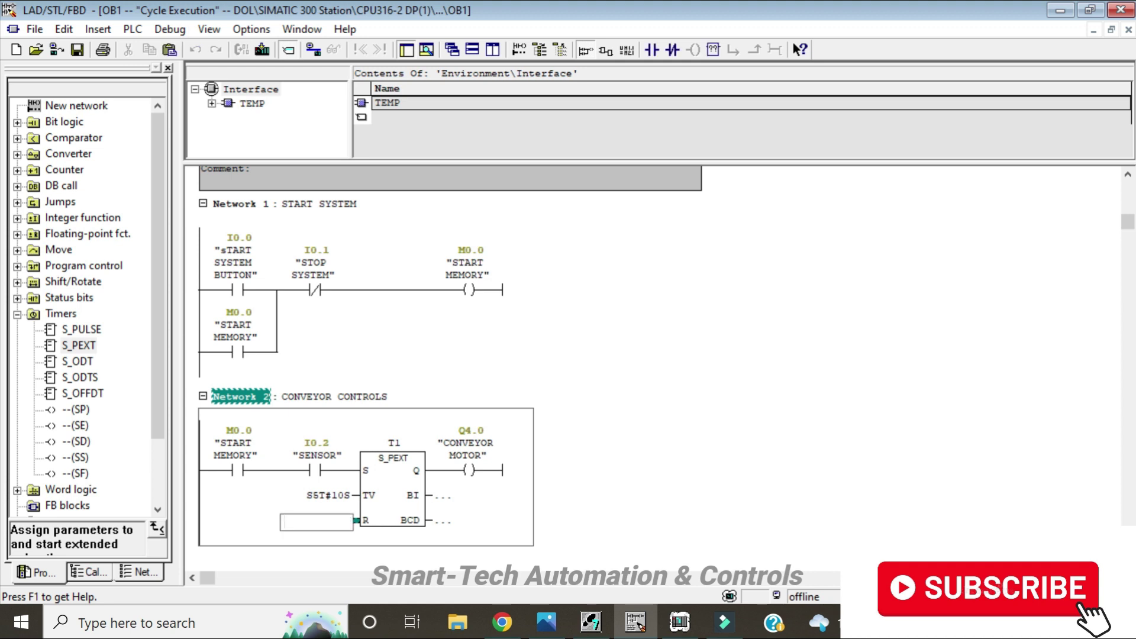
type("I0.")
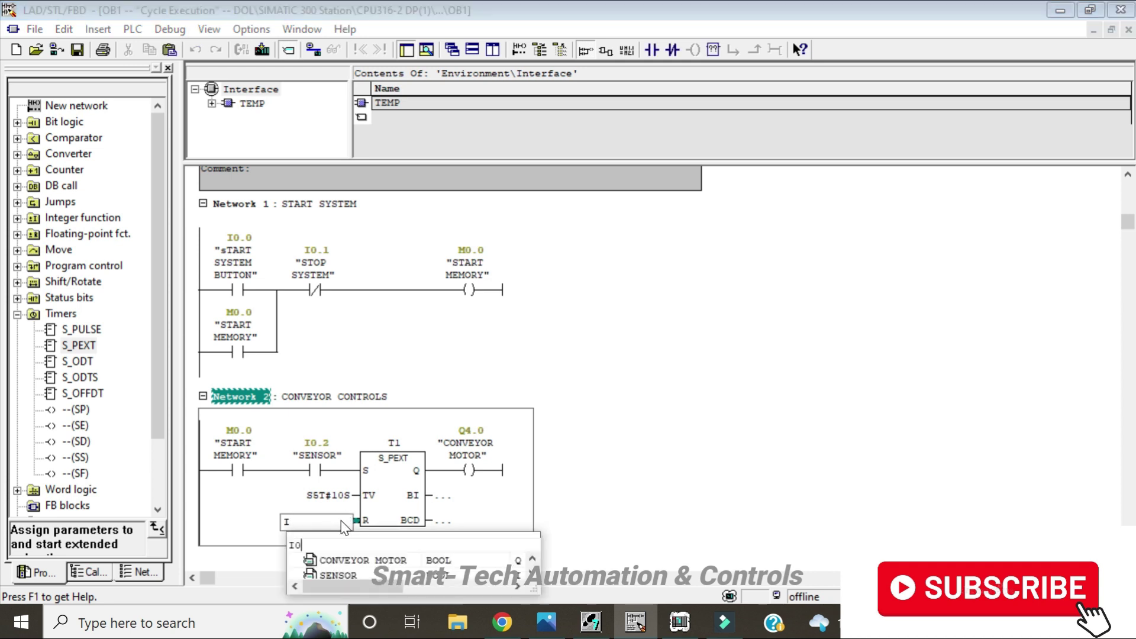
type("1")
type("0.1")
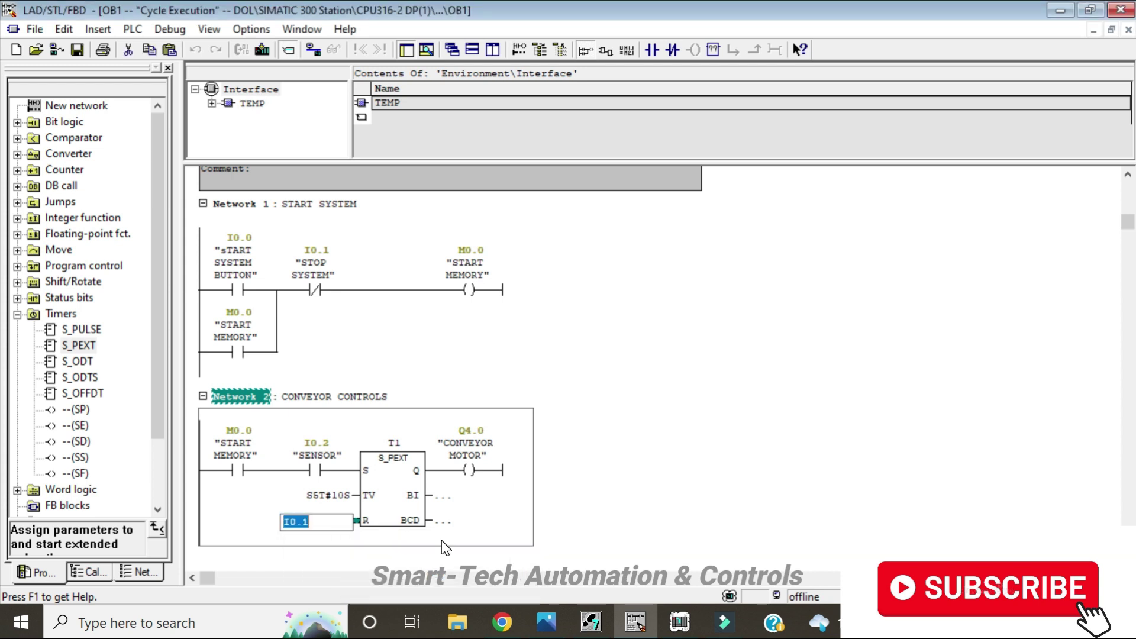
Download OB1 to the simulated CPU, overwriting the old block, set PLCSIM to RUN, and monitor online.
left_click(262, 49)
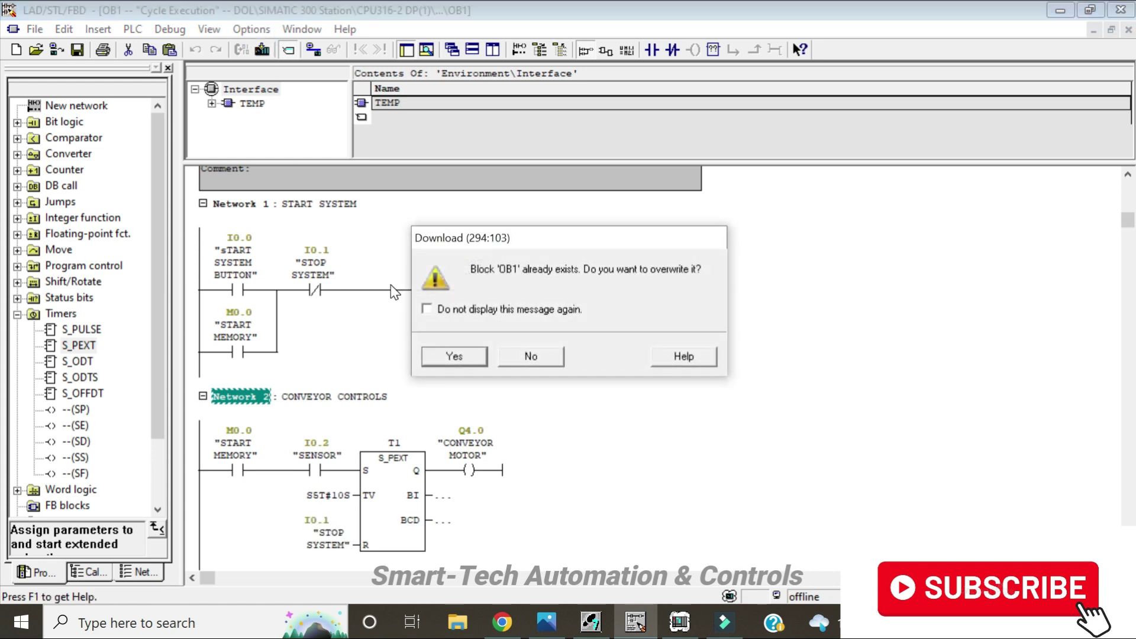
left_click(455, 356)
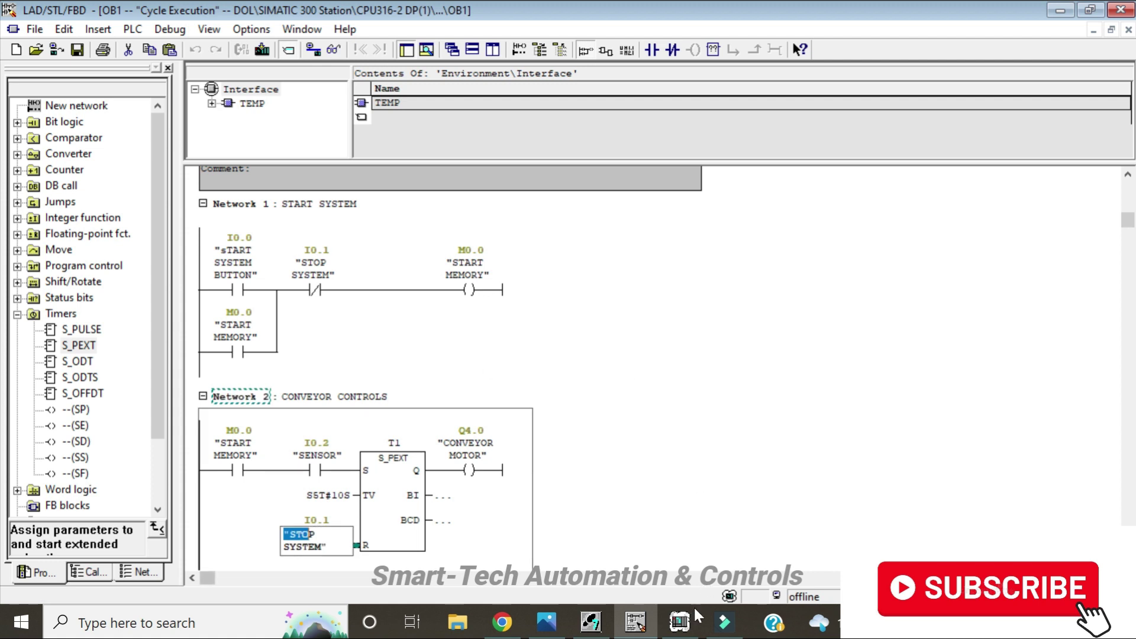
left_click(679, 623)
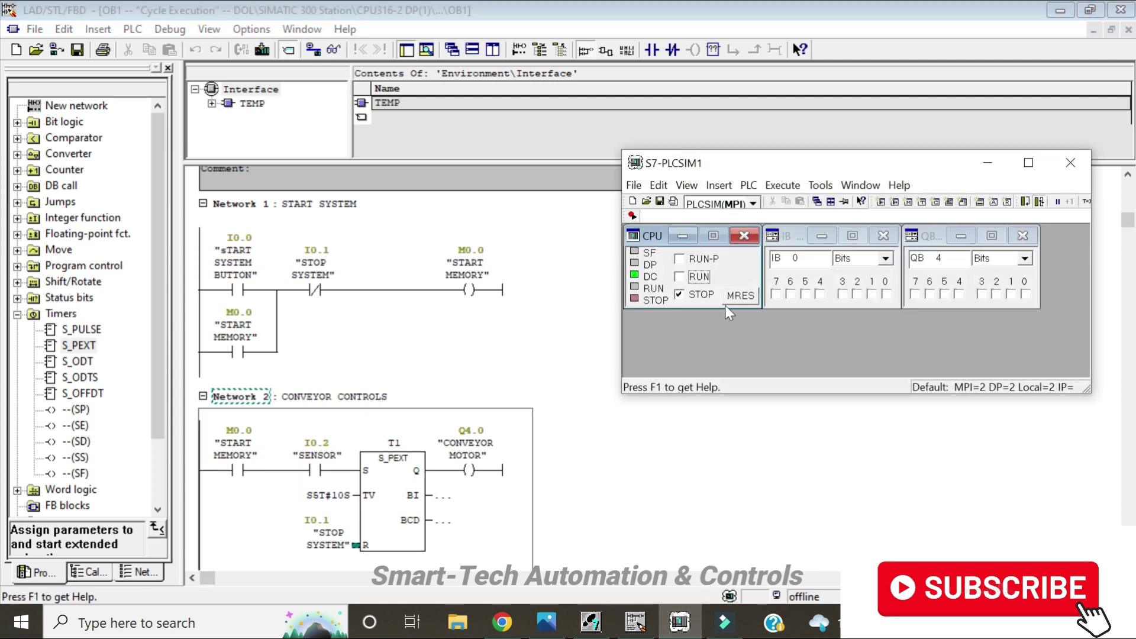
left_click(683, 275)
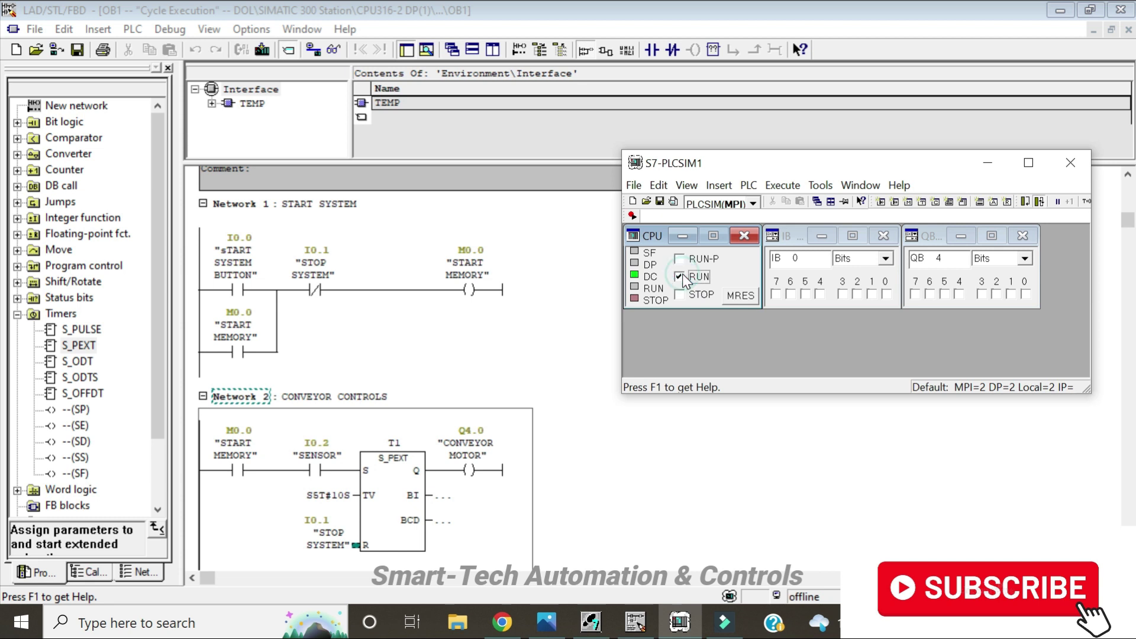
left_click(335, 50)
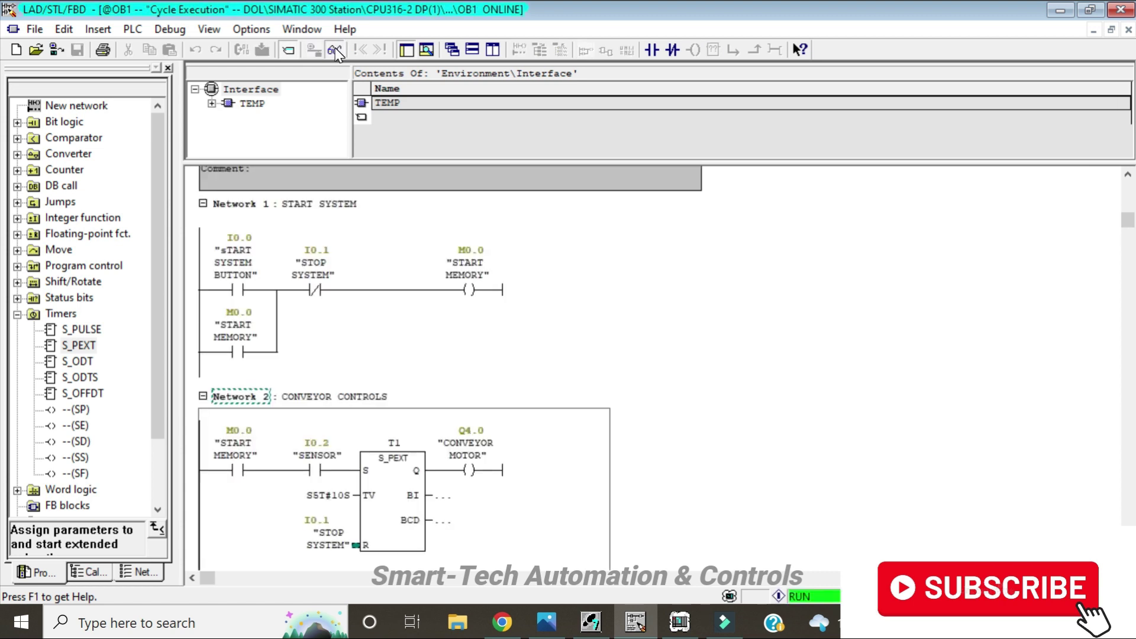
Switch on start input I0.0, then toggle sensor input I0.2 on and off.
key("alt+Tab")
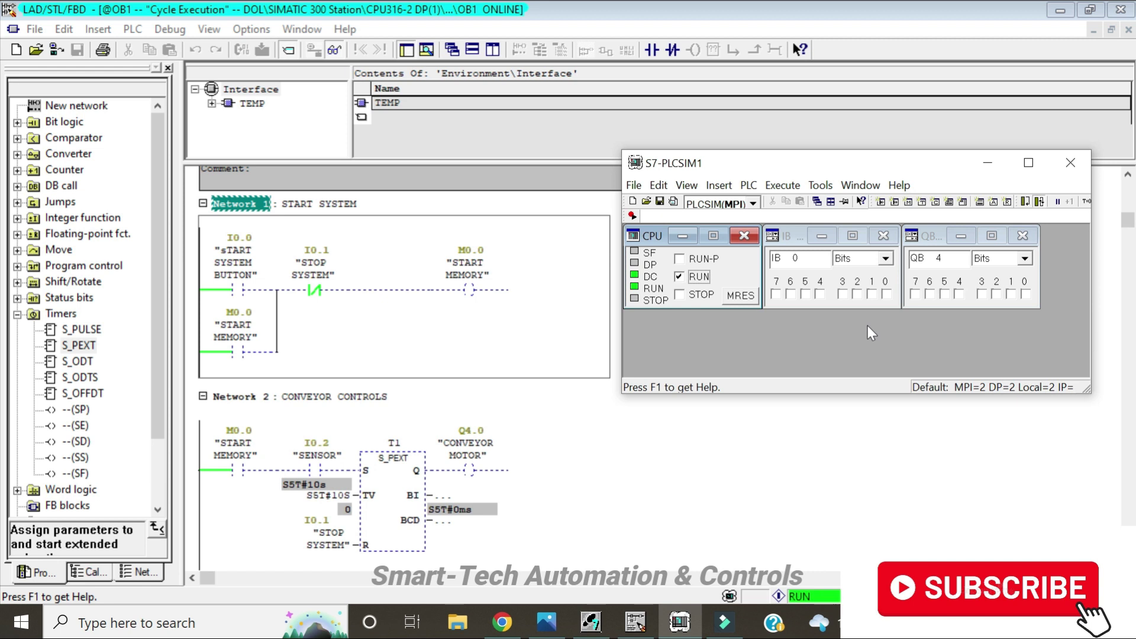
left_click(886, 294)
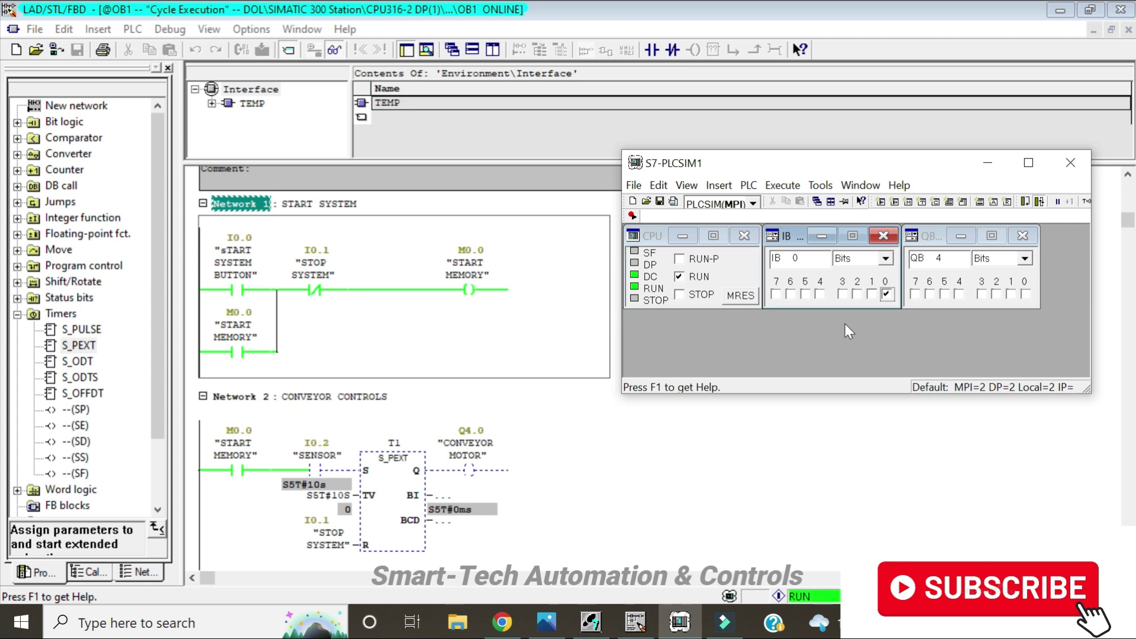
left_click(858, 294)
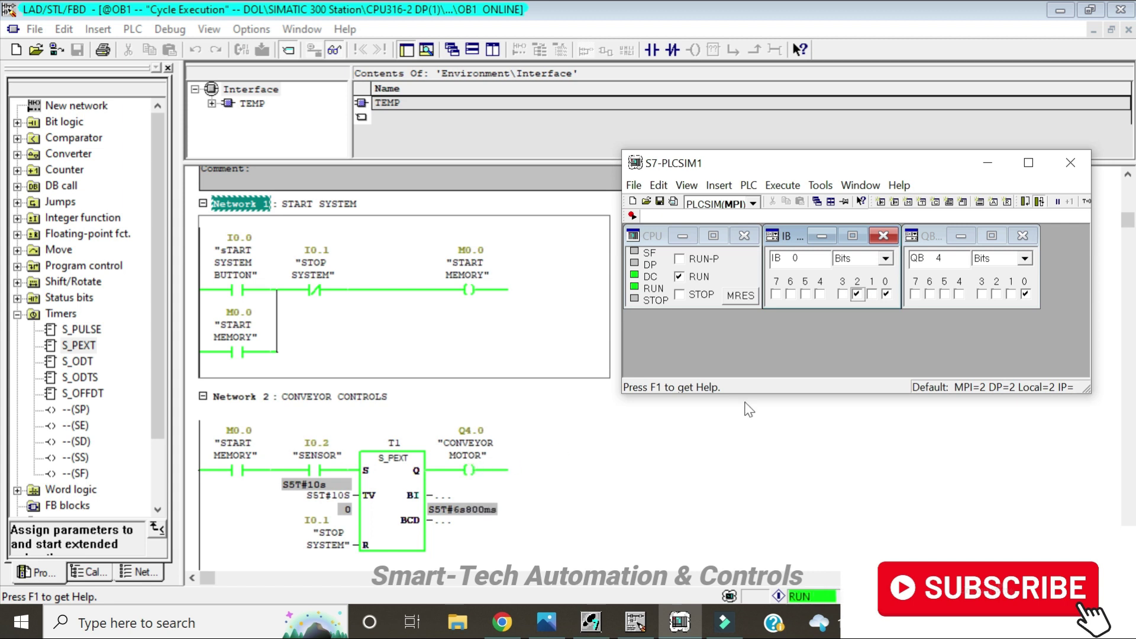
left_click(857, 294)
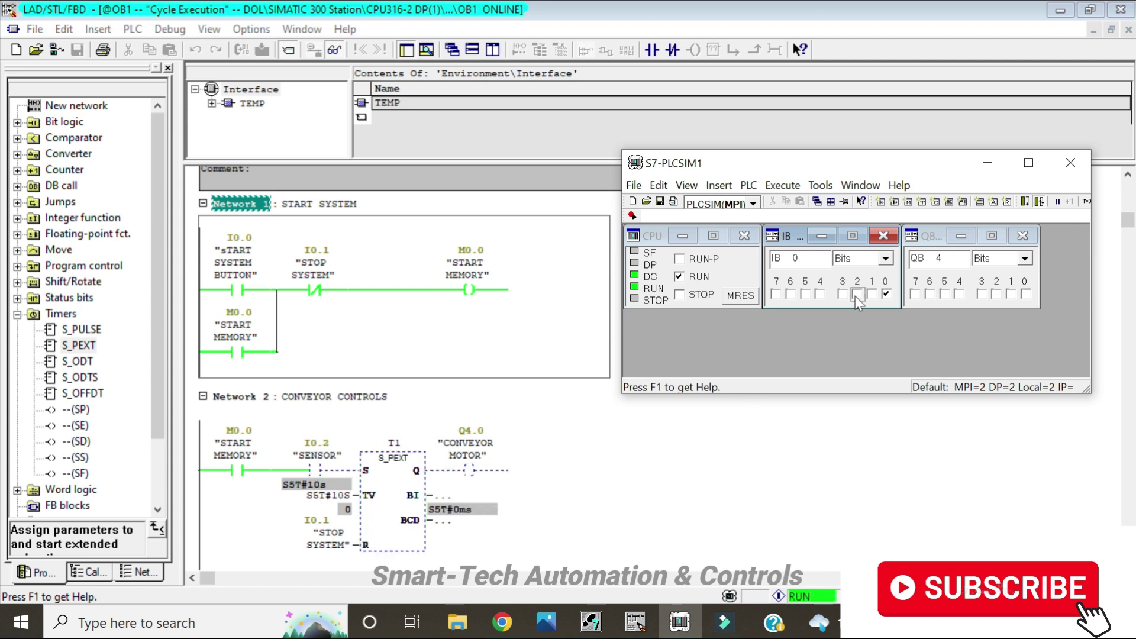
left_click(857, 293)
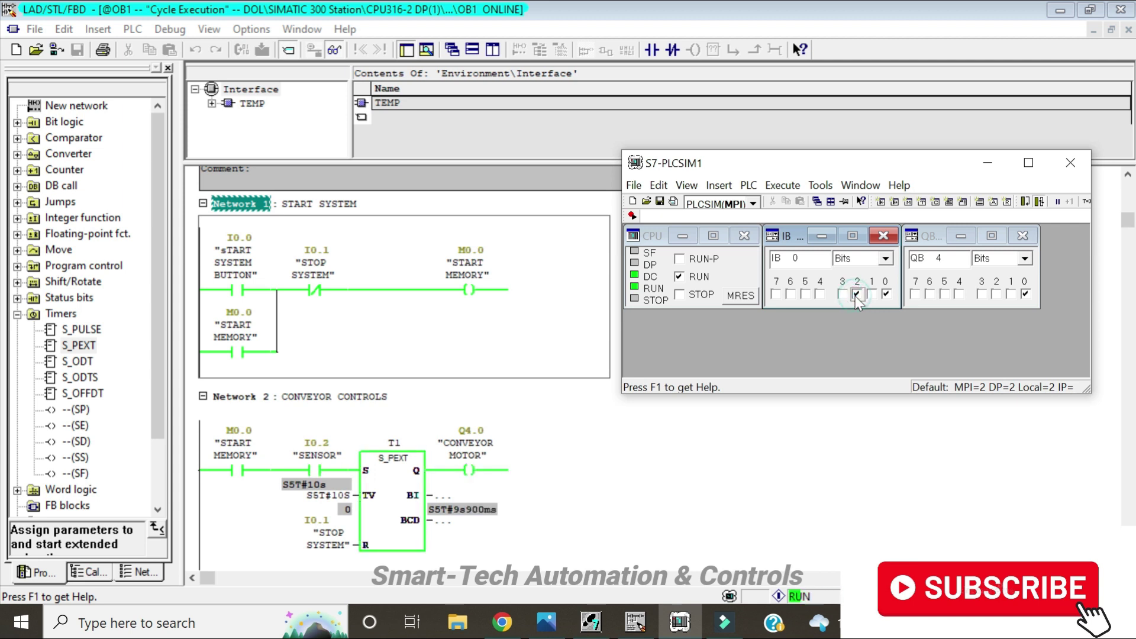
left_click(857, 294)
Retrigger the sensor several times to restart timer T1, then switch on stop input I0.1.
left_click(855, 295)
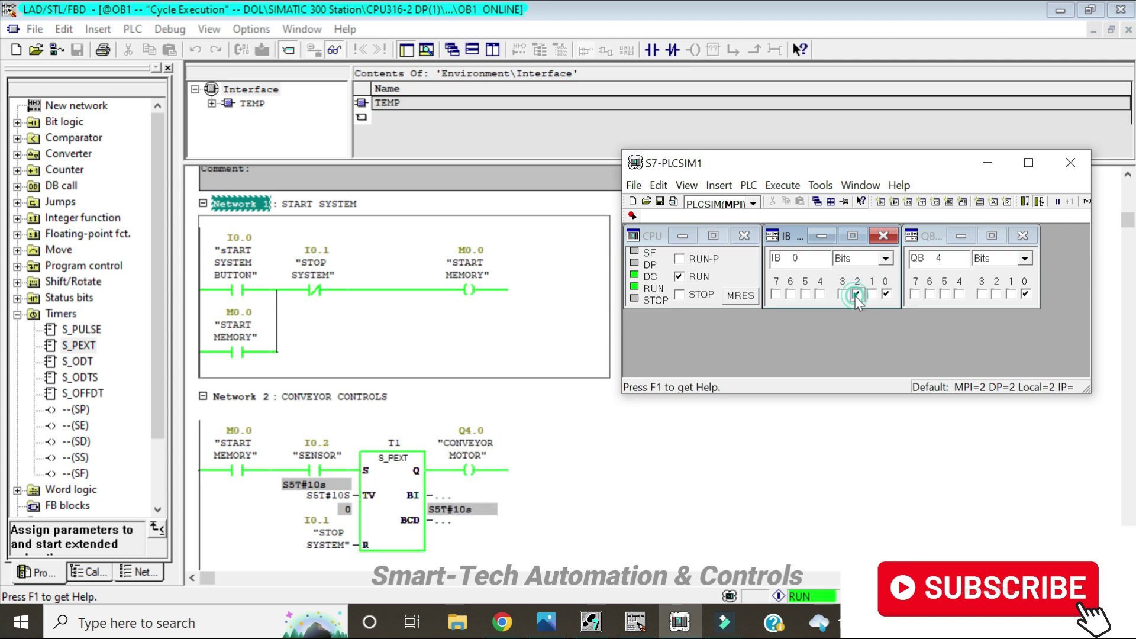
left_click(855, 295)
left_click(855, 296)
left_click(855, 296)
left_click(856, 296)
left_click(856, 295)
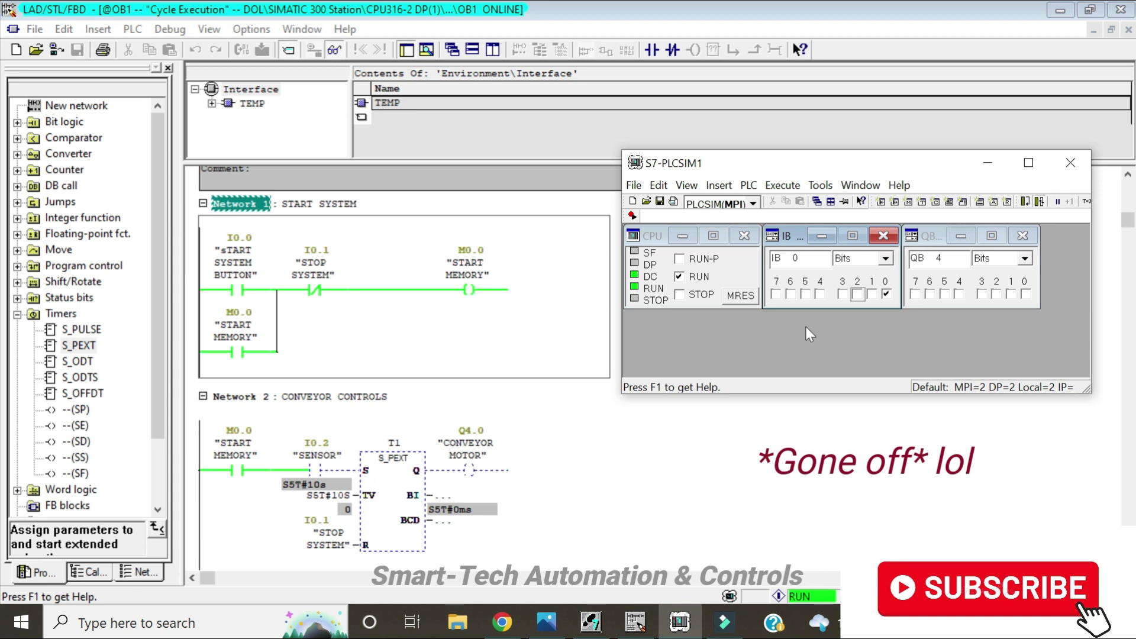
left_click(858, 294)
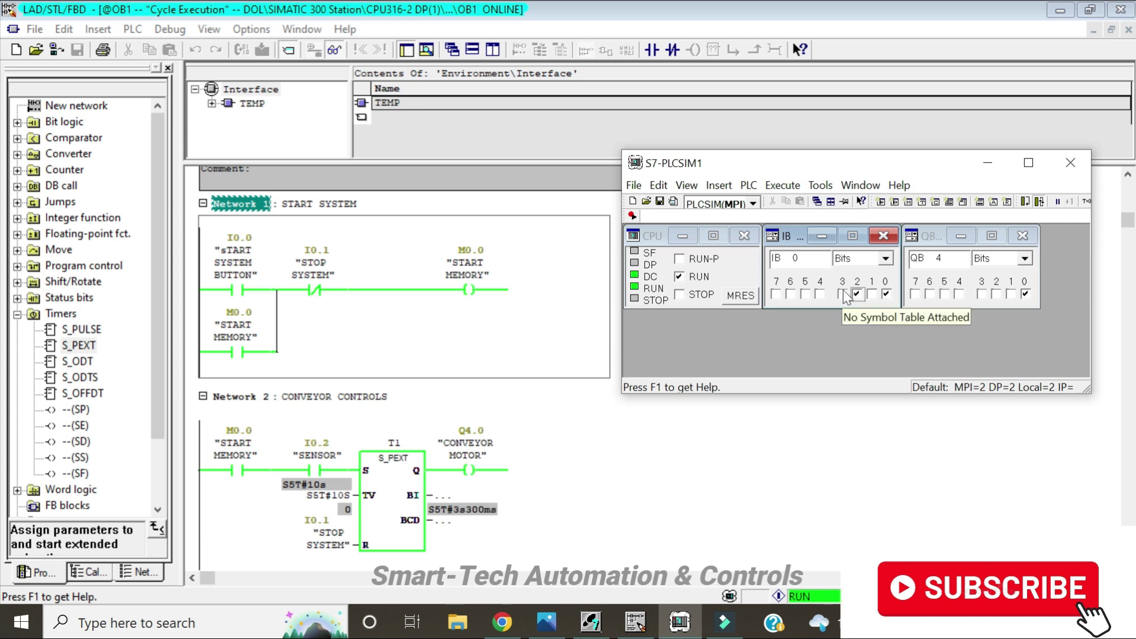
left_click(872, 296)
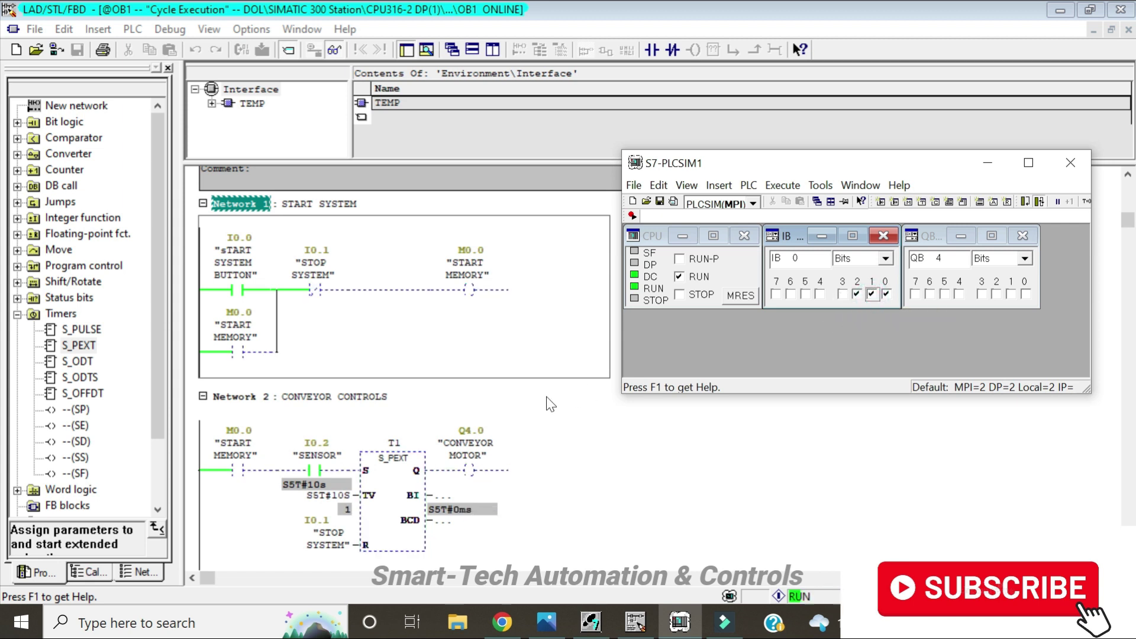